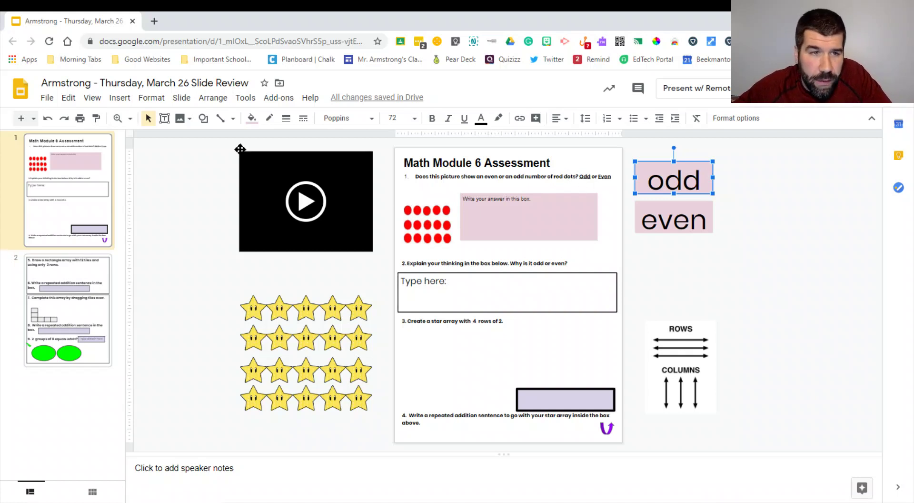
Add a small text box above the red dots at font size 18 containing 15
click(165, 118)
drag(409, 186, 441, 197)
click(415, 119)
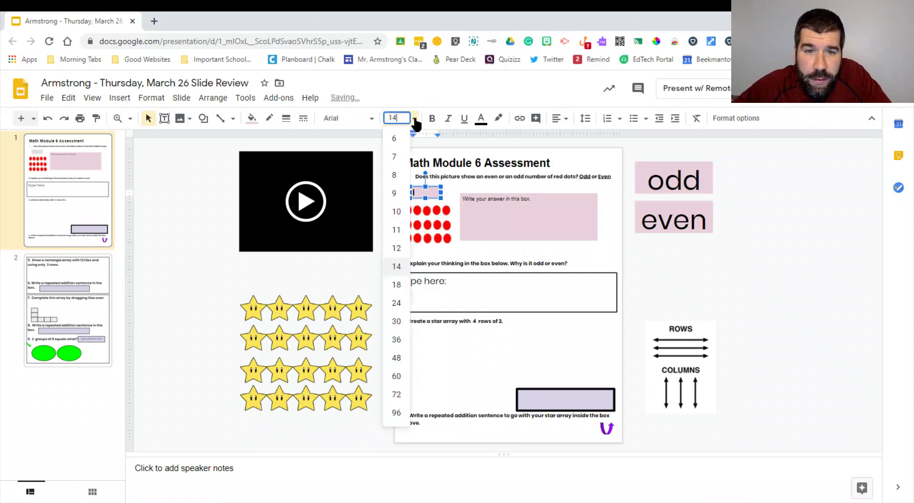
click(397, 286)
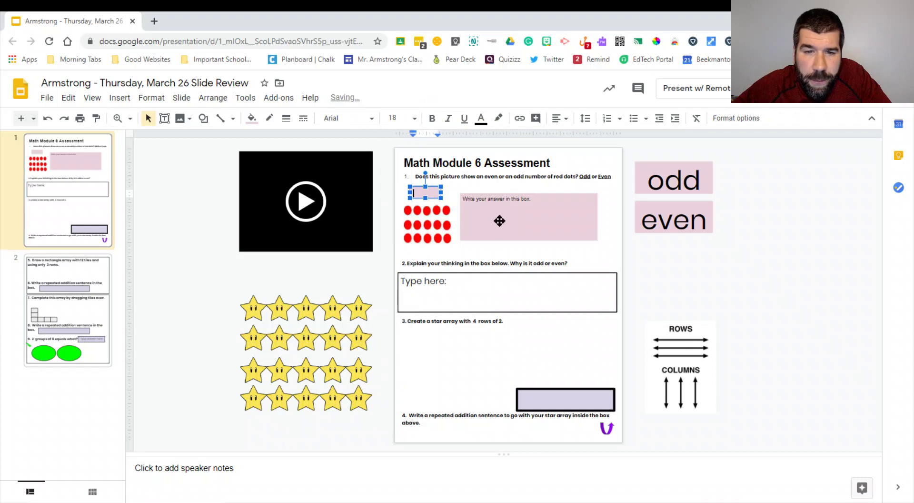
click(493, 179)
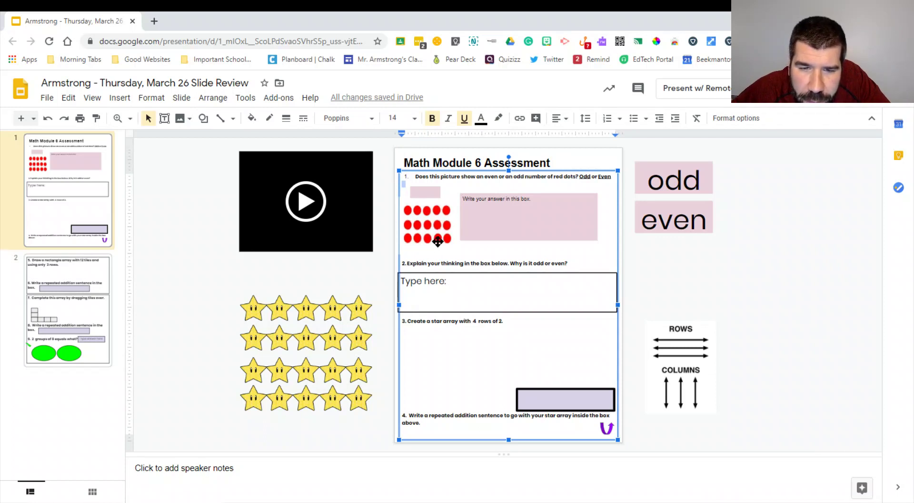
click(422, 193)
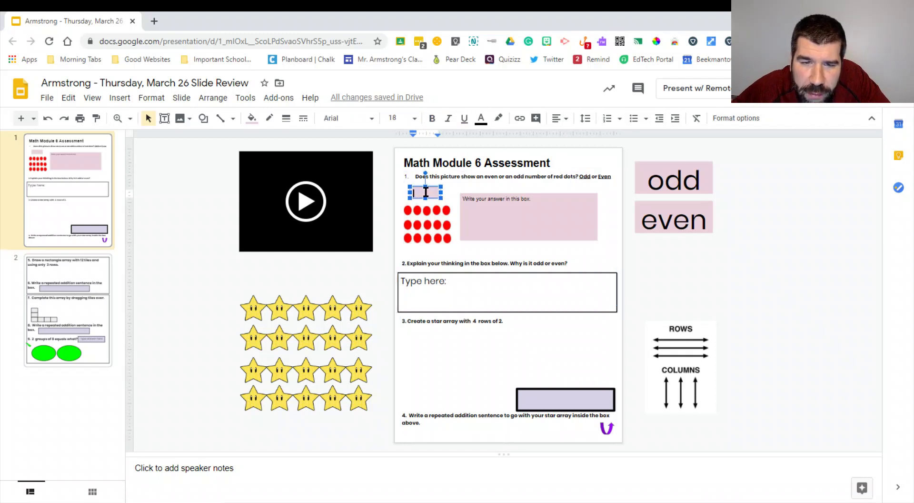
text(15)
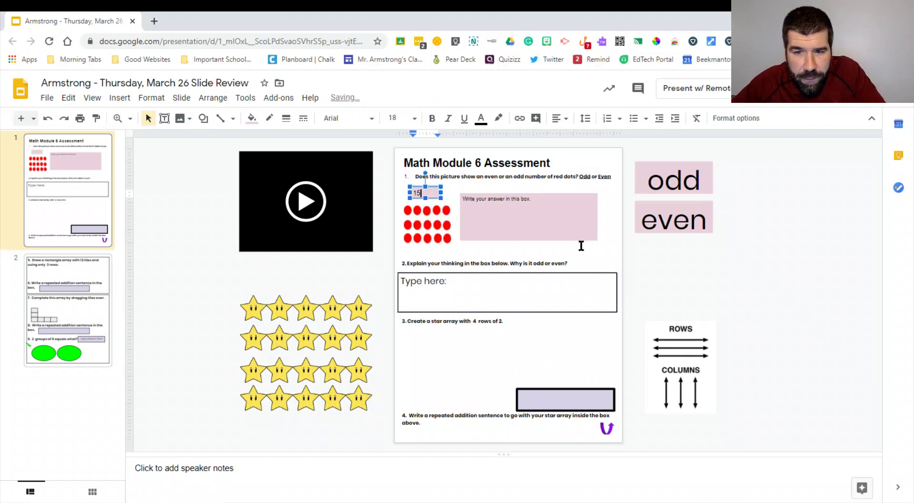
click(571, 252)
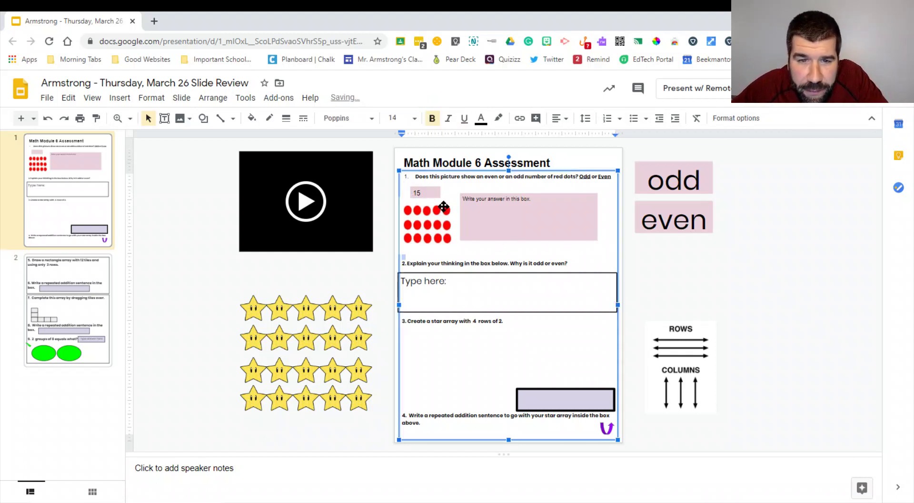
Delete the text box containing 15 above the red dots
click(417, 192)
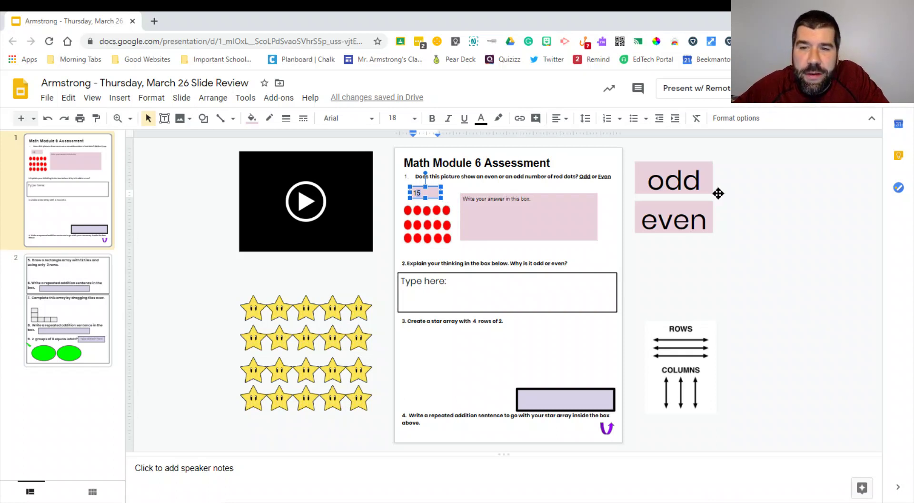
click(682, 180)
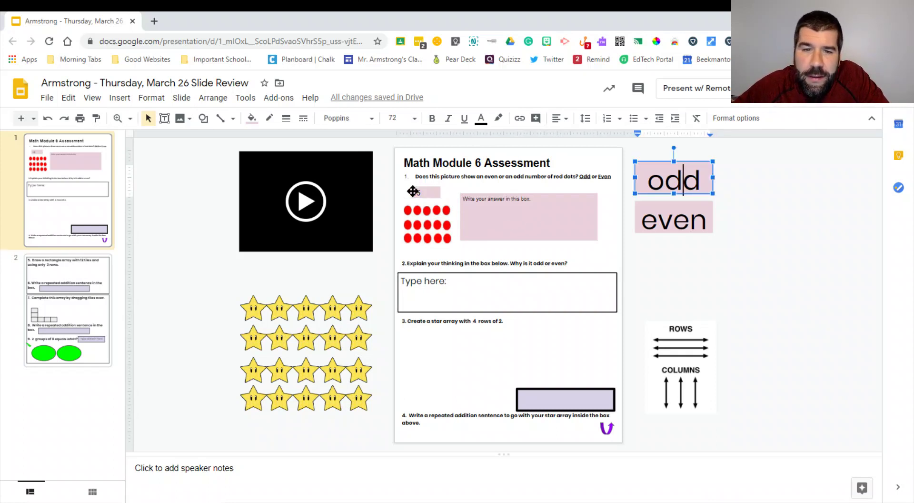
click(427, 190)
key(Delete)
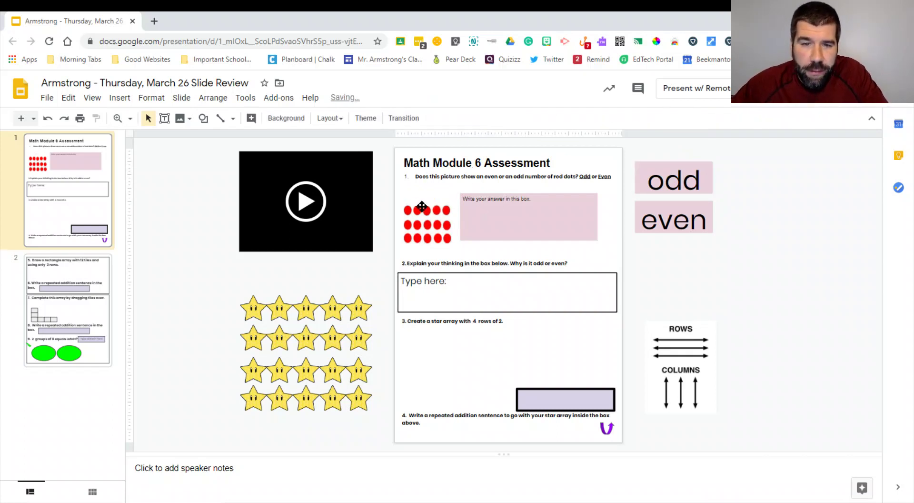
Draw a small rectangle over the first two red dots in the top row
drag(407, 210, 409, 211)
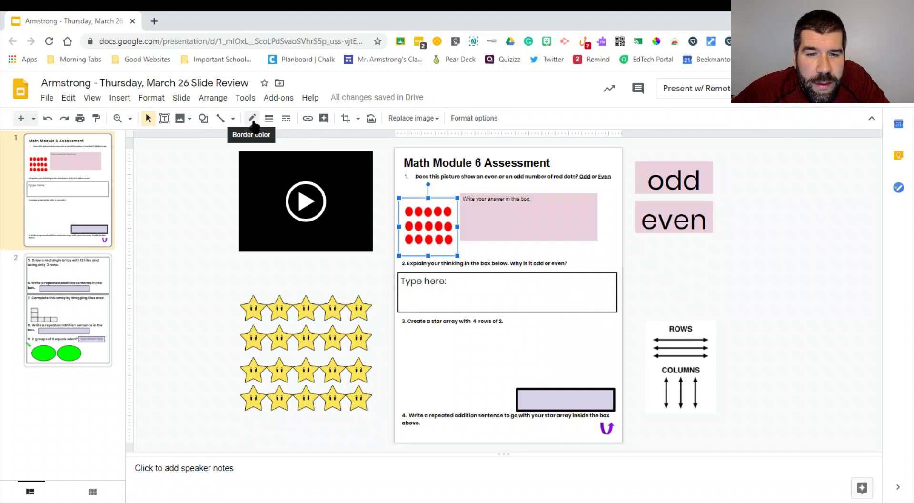
click(204, 120)
mouse_move(230, 139)
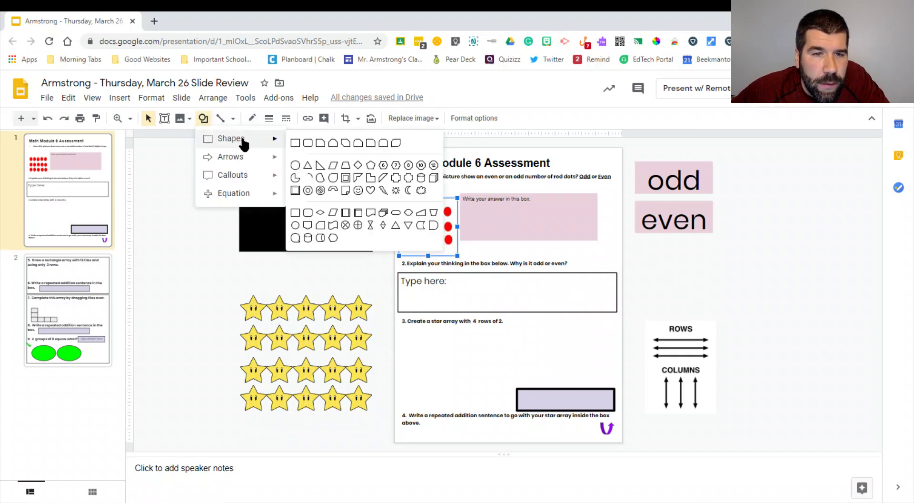
click(295, 143)
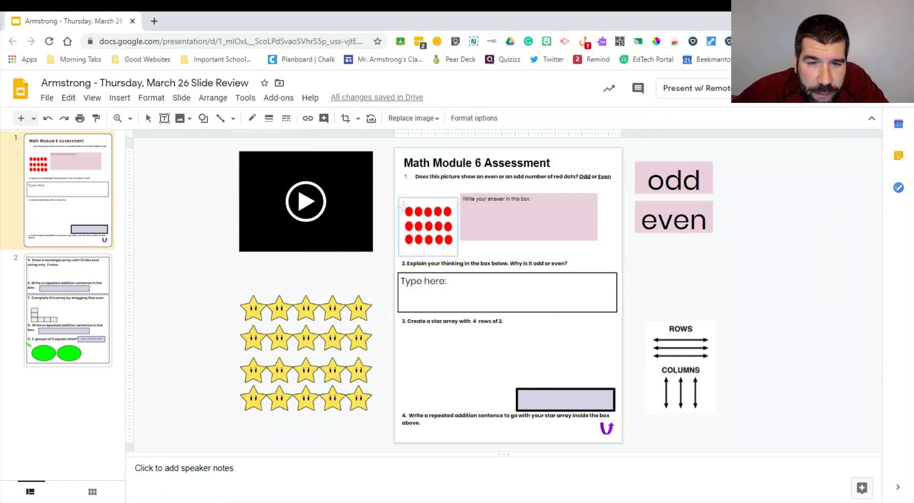
drag(403, 206, 422, 218)
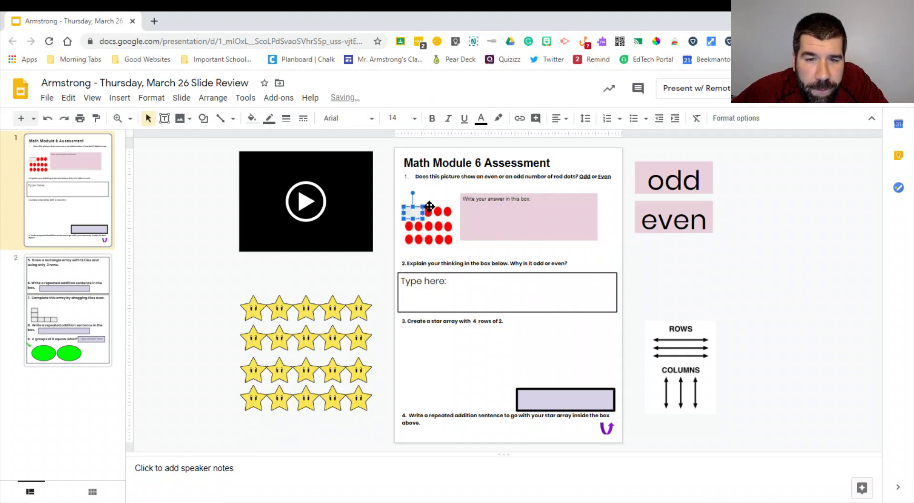
click(202, 120)
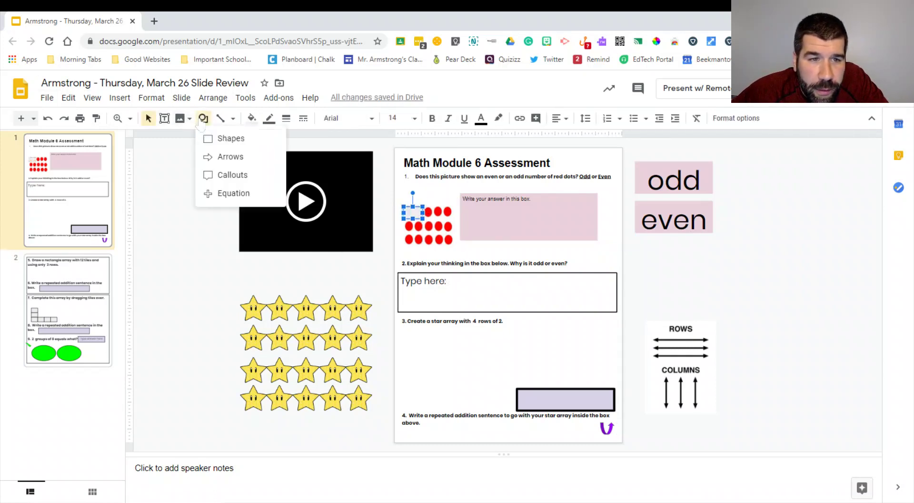
mouse_move(228, 140)
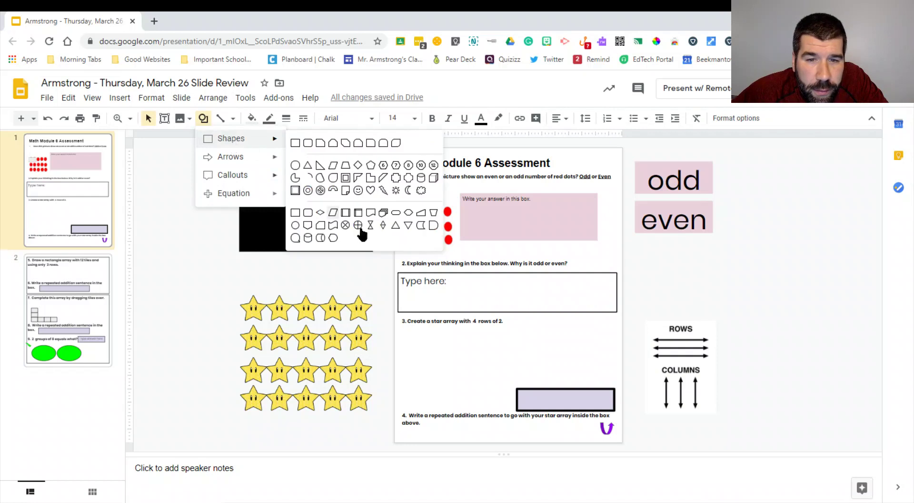
click(520, 182)
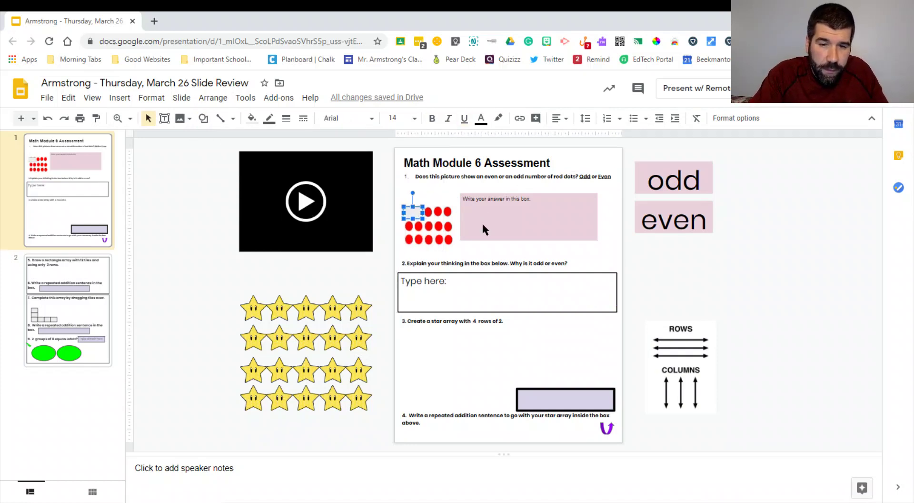
Duplicate the small rectangle four times
key(ctrl+d)
key(ctrl+d)
key(ctrl+d)
key(ctrl+d)
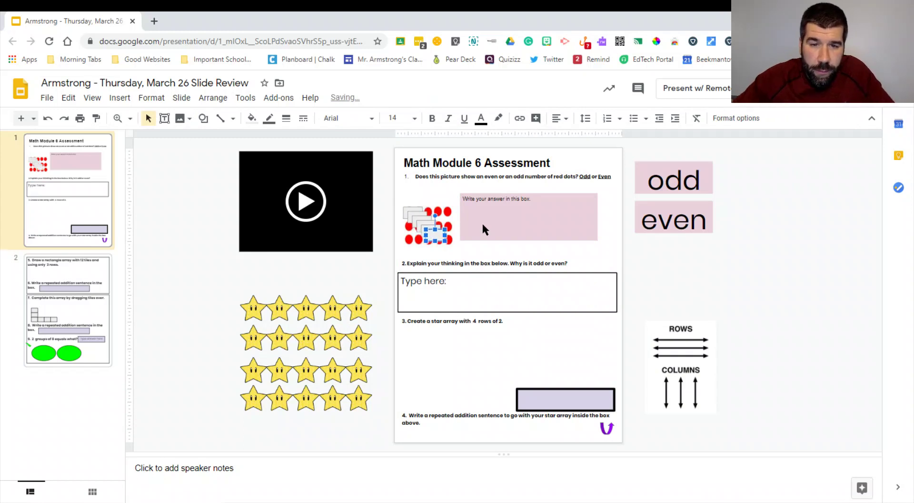
Arrange the rectangles over two pairs of dots in both the top and middle rows and one pair in the bottom row
drag(426, 237, 414, 197)
click(418, 213)
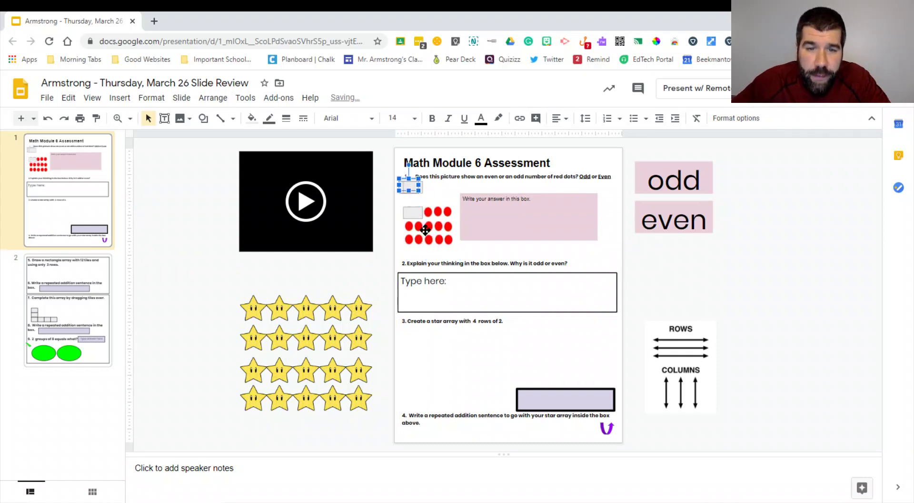
click(420, 212)
drag(421, 213, 449, 197)
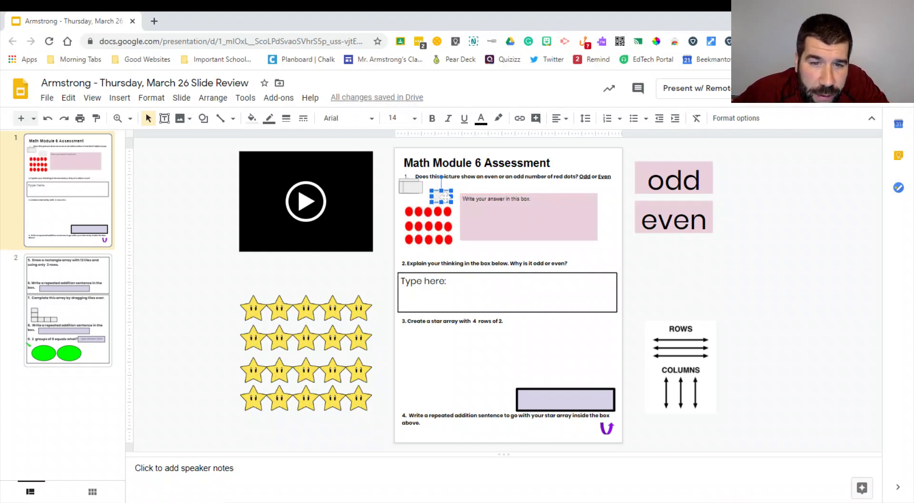
drag(444, 198, 415, 227)
drag(412, 188, 436, 227)
drag(414, 190, 416, 240)
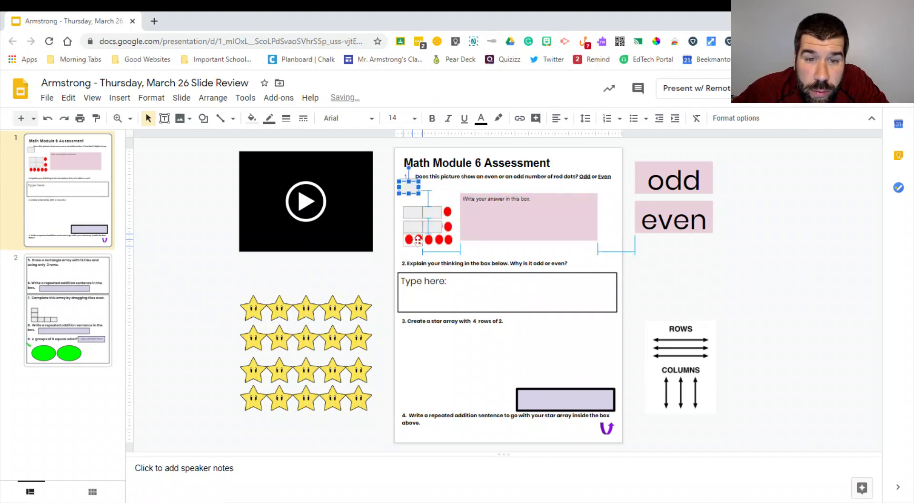
Duplicate the spare rectangle and cover the first two pairs of dots in the bottom row
click(418, 189)
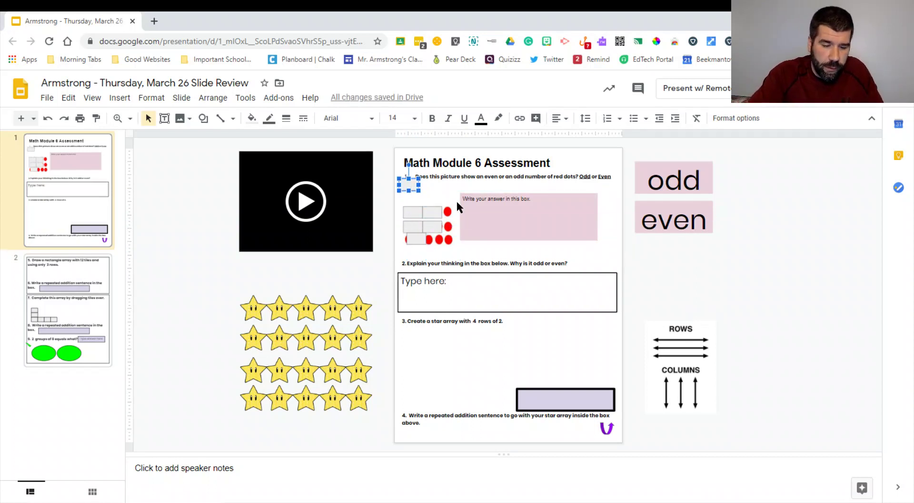
key(ctrl+d)
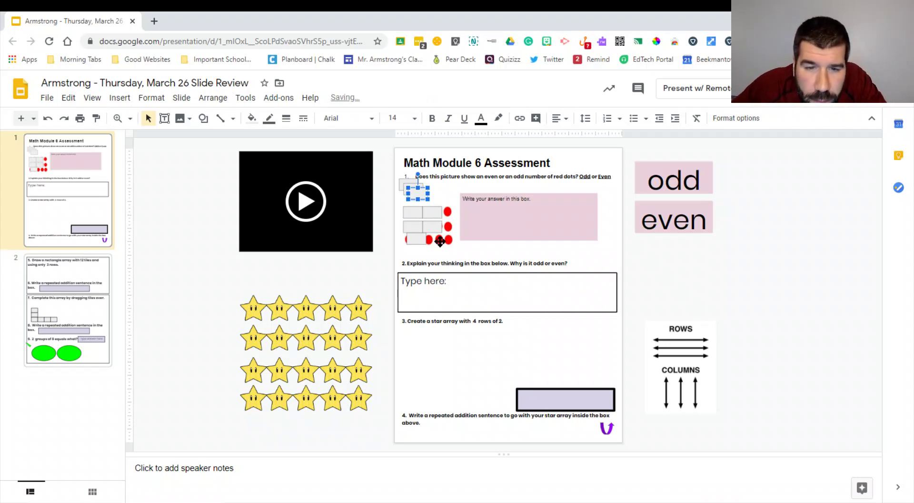
drag(412, 237, 411, 240)
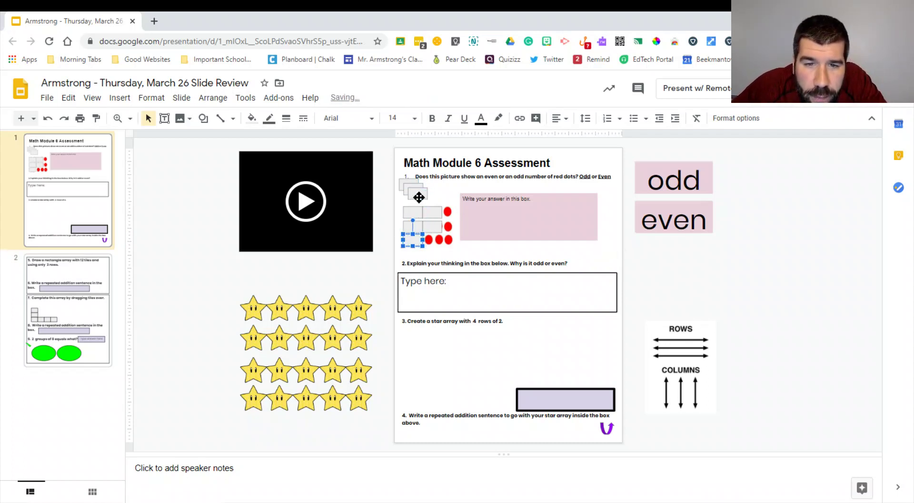
drag(418, 193, 434, 240)
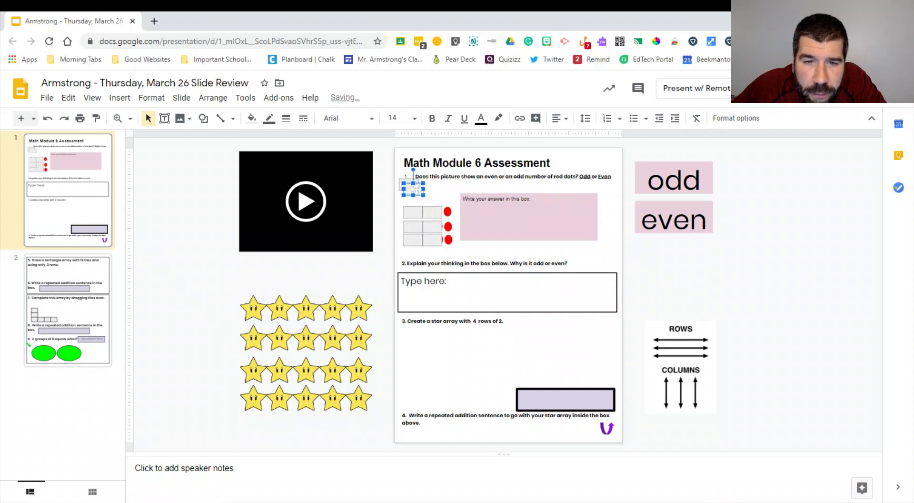
Rotate a spare rectangle upright and place it over the lower two dots in the last column
drag(414, 189, 449, 194)
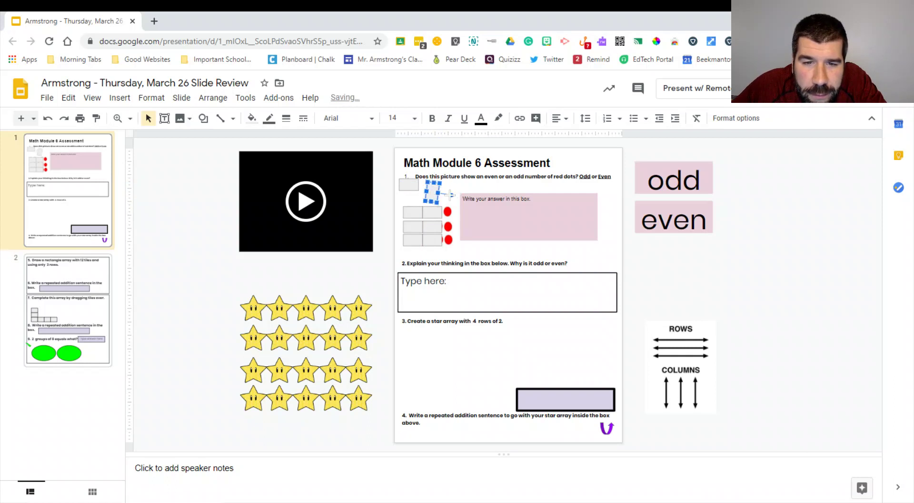
drag(451, 194, 448, 233)
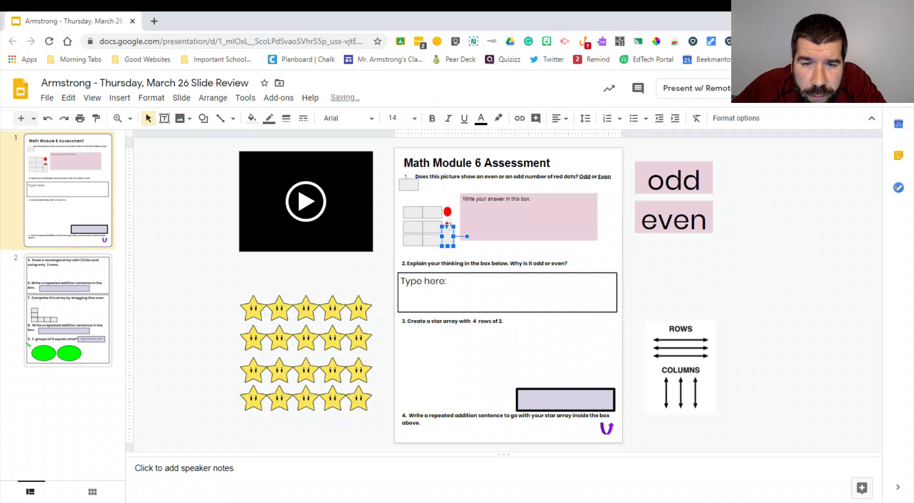
click(453, 189)
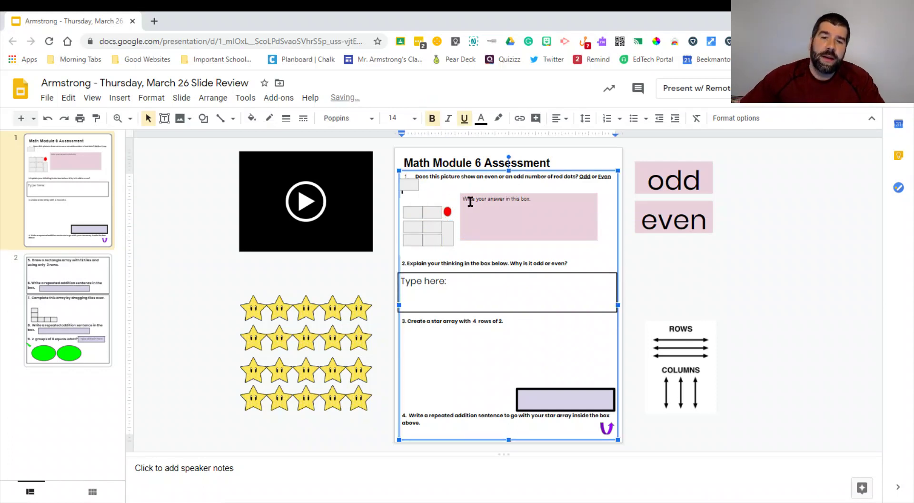
Move the "odd" label onto the pink answer box of question 1
click(450, 211)
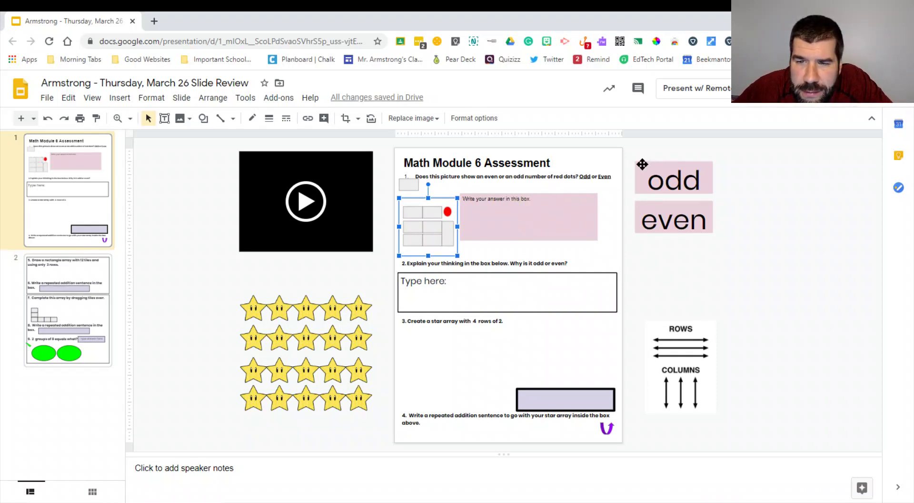
drag(642, 164, 466, 199)
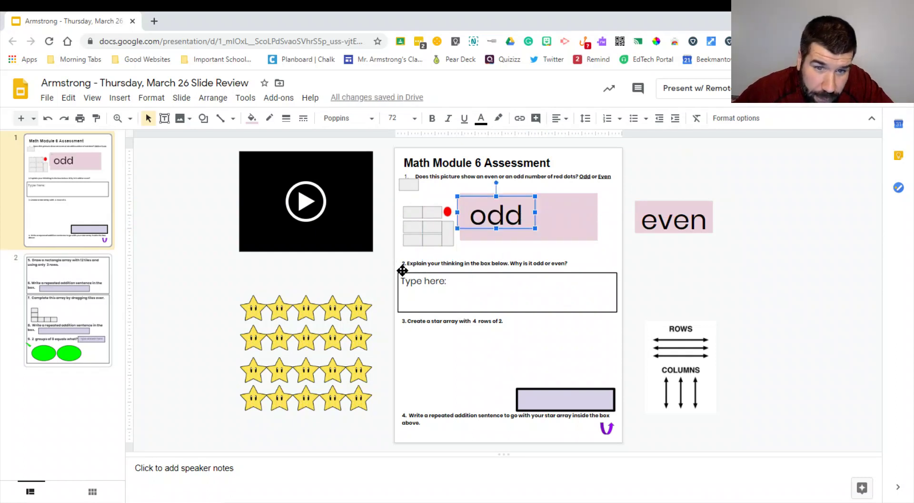
In the question 2 box, enter "The picture is odd because 15 has a 5 in the ones place value." after the "Type here:" prompt
click(448, 281)
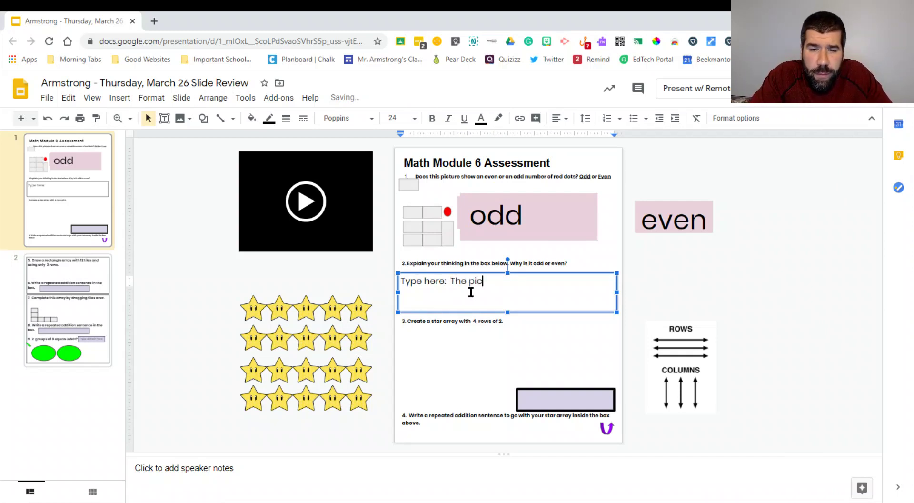
text(The picture is odd bec)
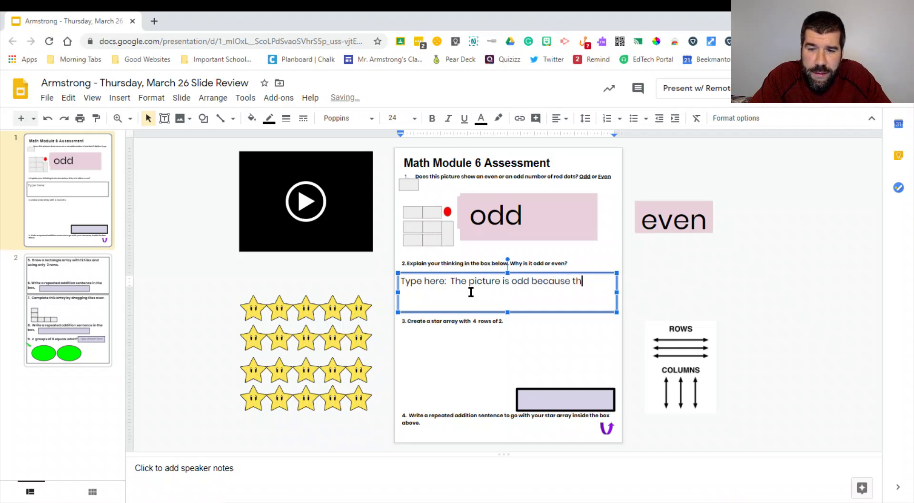
text(ause th)
key(BackSpace)
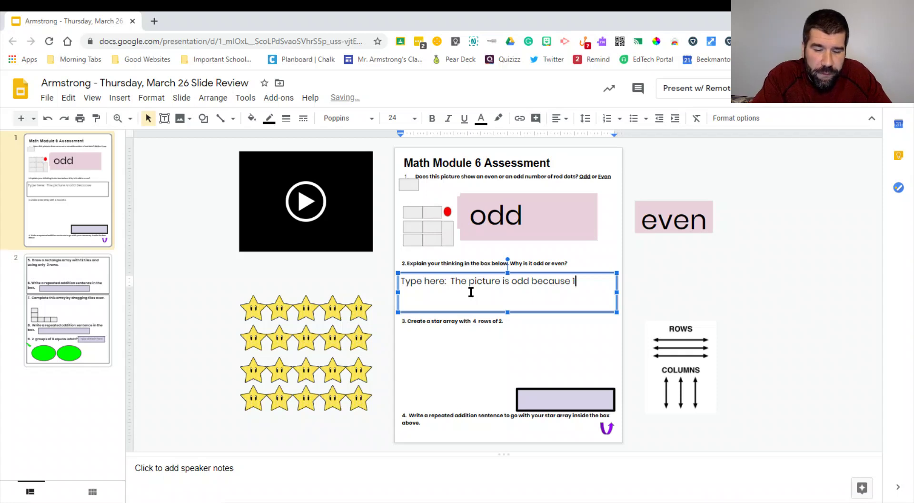
text(15 has a 5 in the ones place value.)
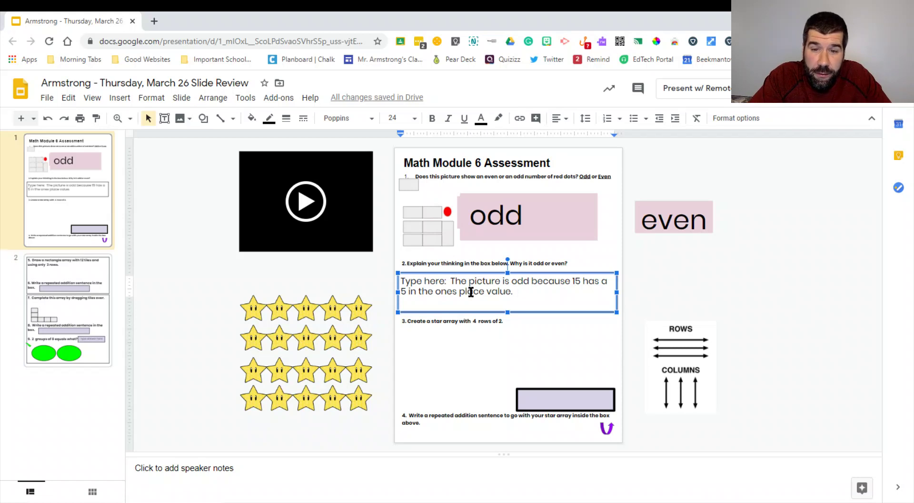
Add a second sentence to the question 2 explanation: "I paired the objects up and there was one left over."
text(I paired the o)
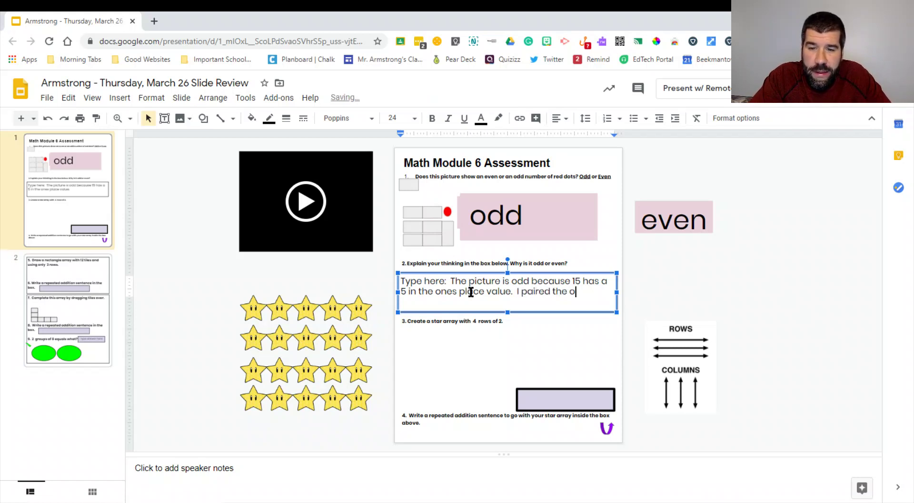
text(bjects up and the)
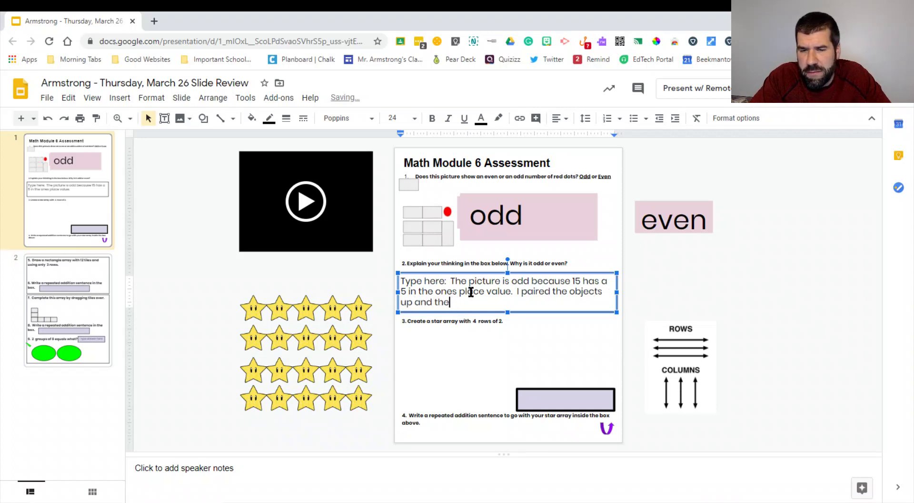
text(re was on left over.)
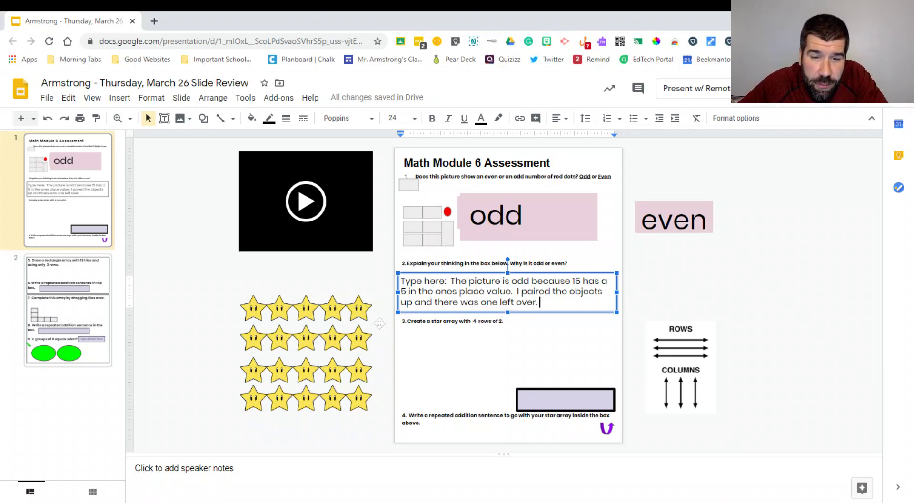
Move stars from the supply onto the slide to build the question 3 array with 4 rows of 2
drag(358, 307, 455, 341)
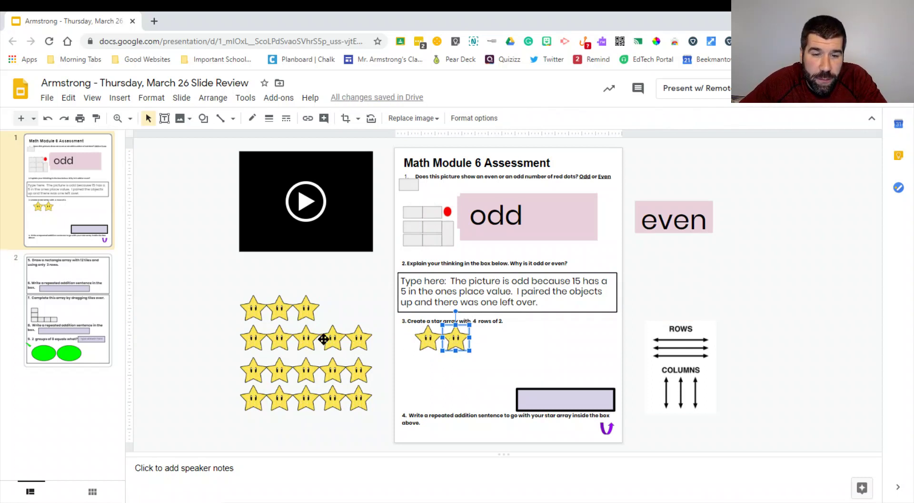
drag(307, 309, 428, 364)
drag(277, 314, 456, 367)
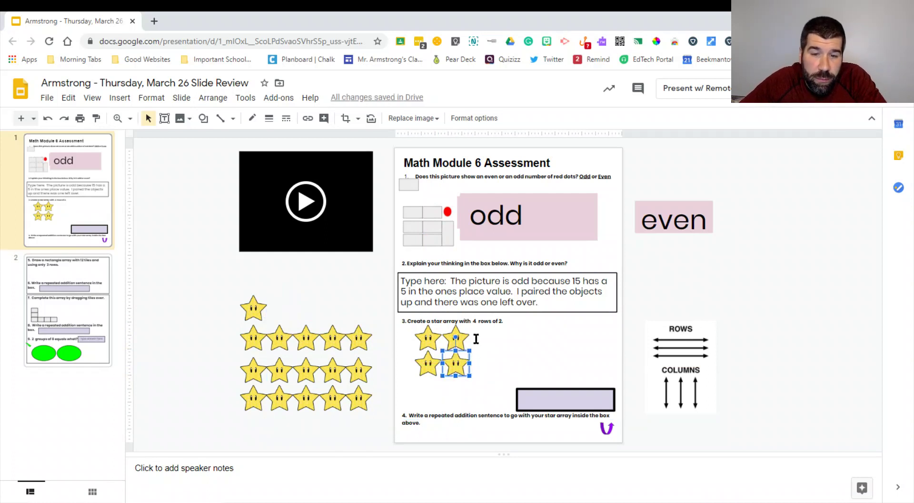
drag(253, 308, 433, 392)
drag(256, 332, 455, 388)
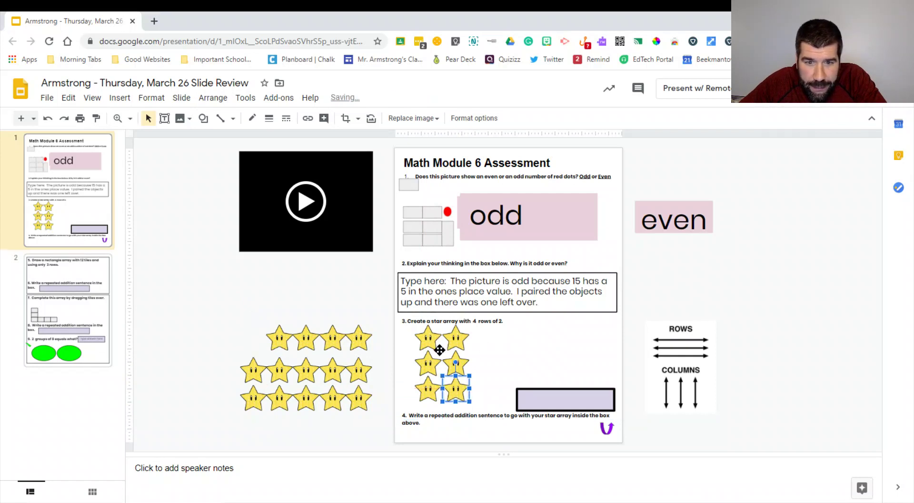
drag(280, 339, 427, 315)
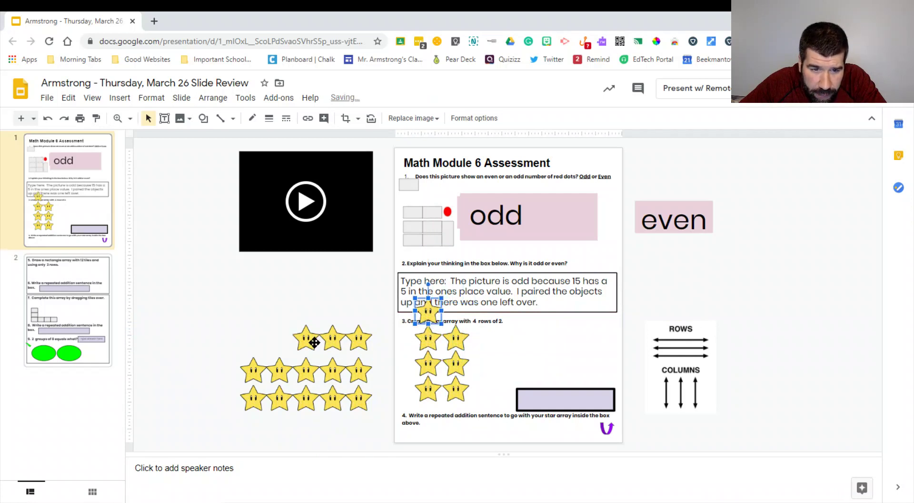
drag(307, 339, 458, 315)
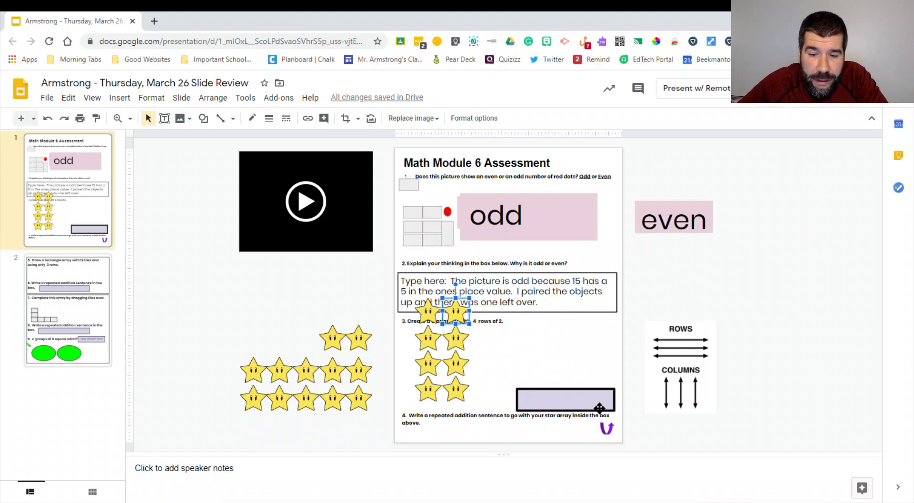
Write the repeated addition sentence 2+2+2+2=8 in the purple box of question 4, and highlight "4 rows" in question 3
click(540, 399)
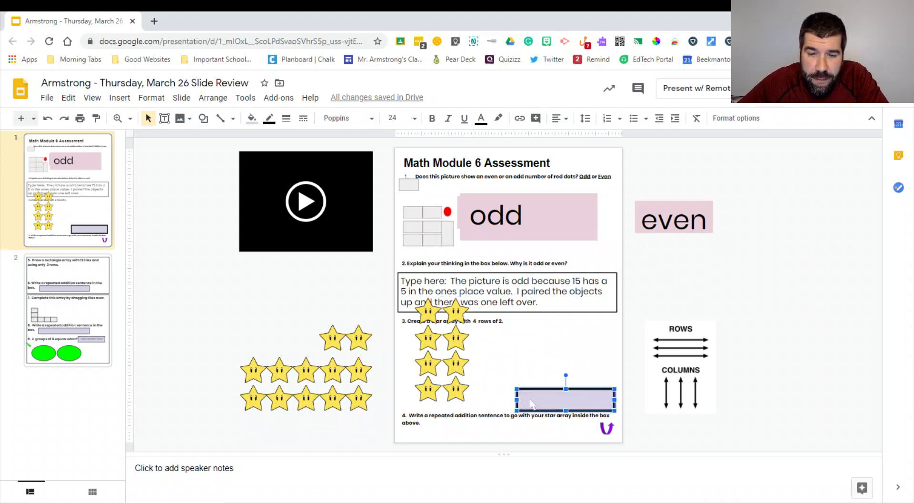
click(529, 399)
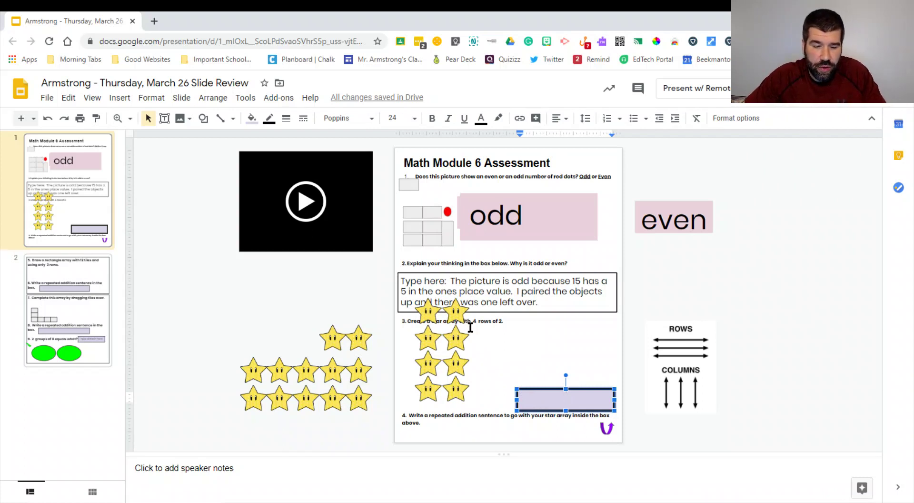
text(2)
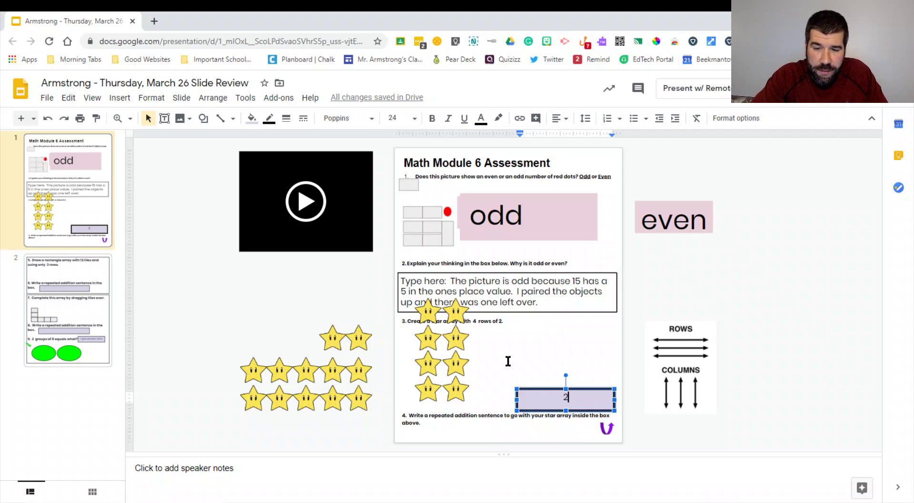
text(+)
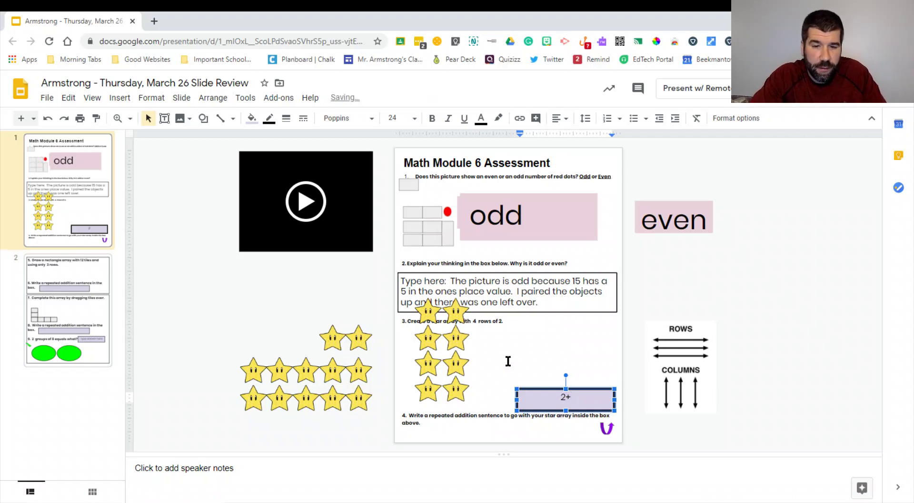
text(2)
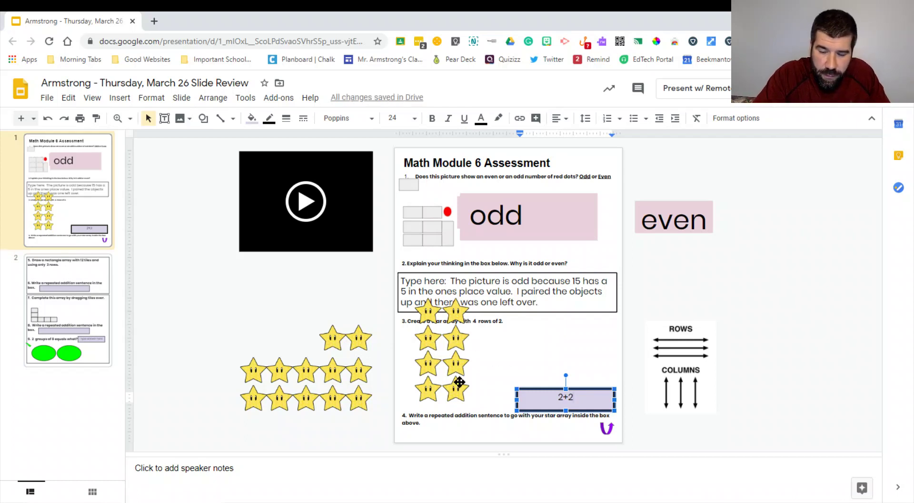
text(+)
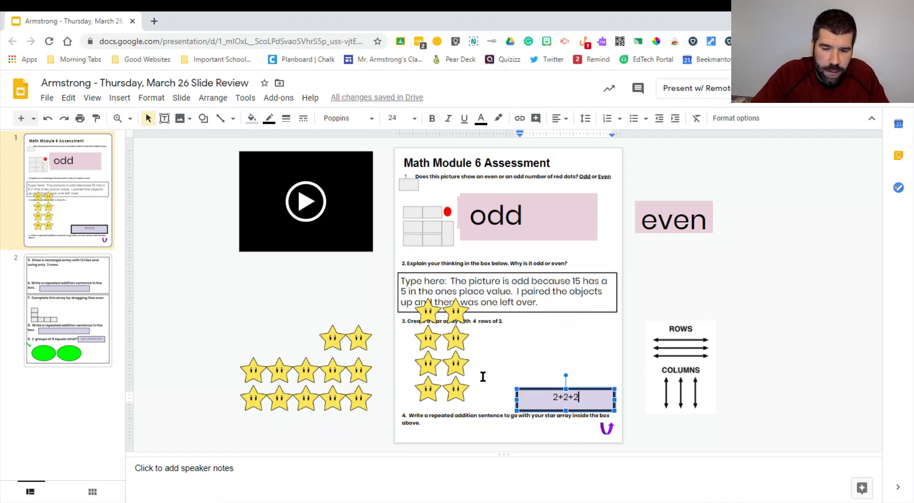
text(2+2)
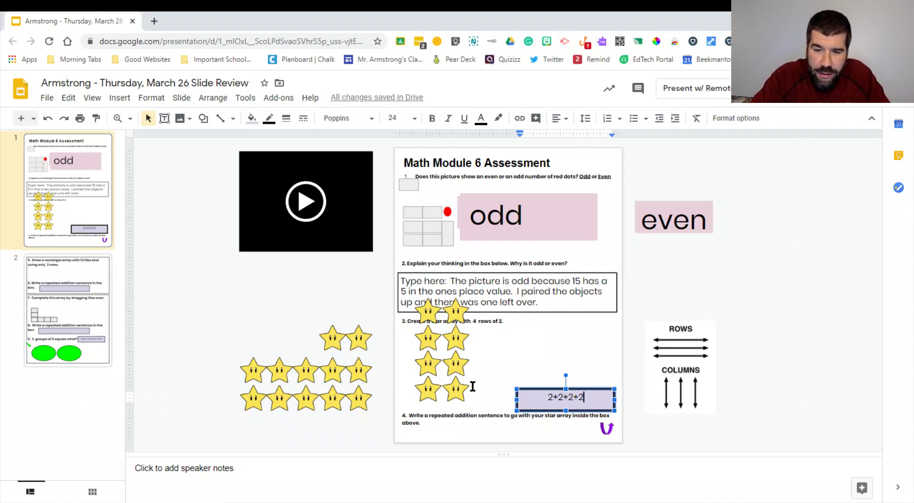
text(=)
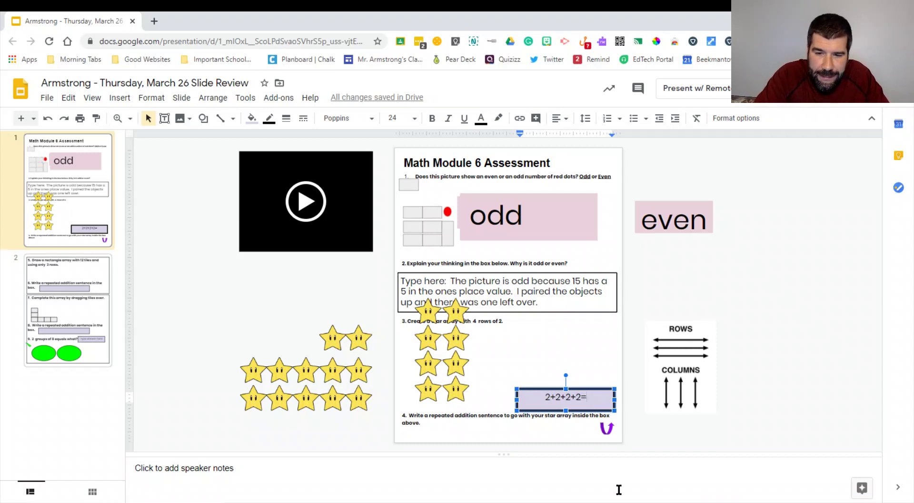
text(8)
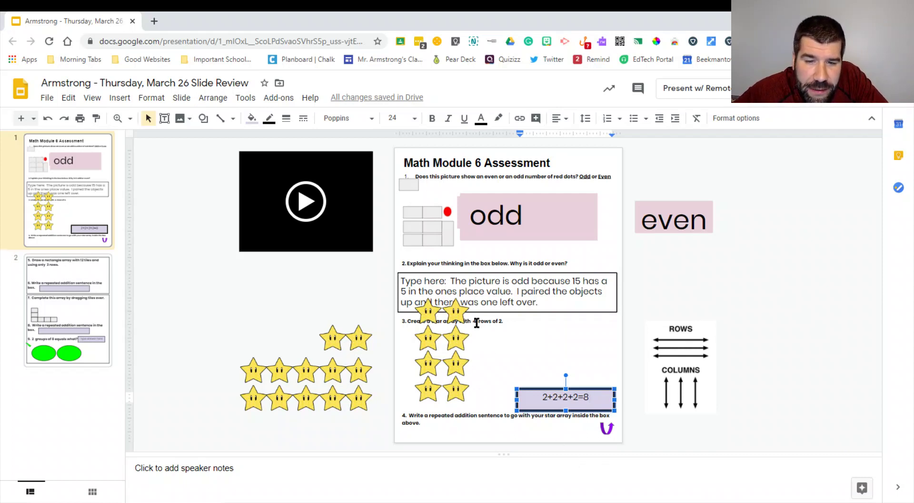
drag(474, 322, 491, 321)
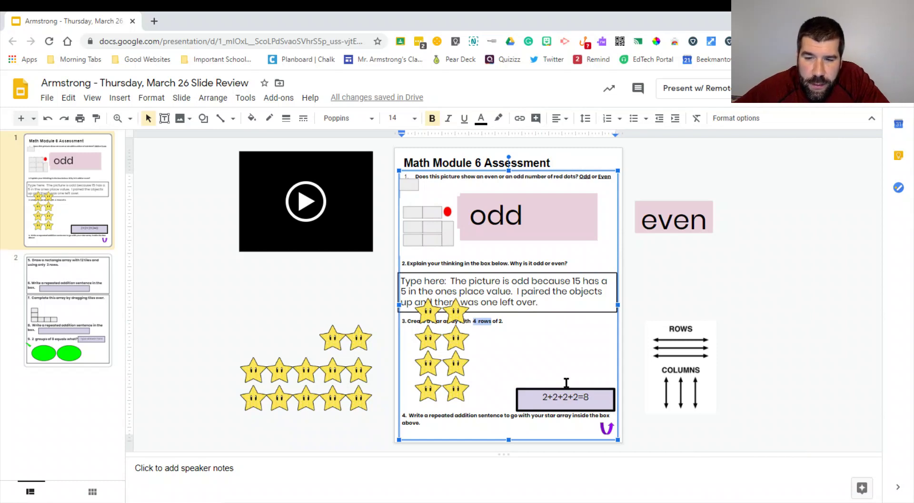
Open slide 2 and stack three pink tiles in a column under question 5 to start the three rows
click(88, 274)
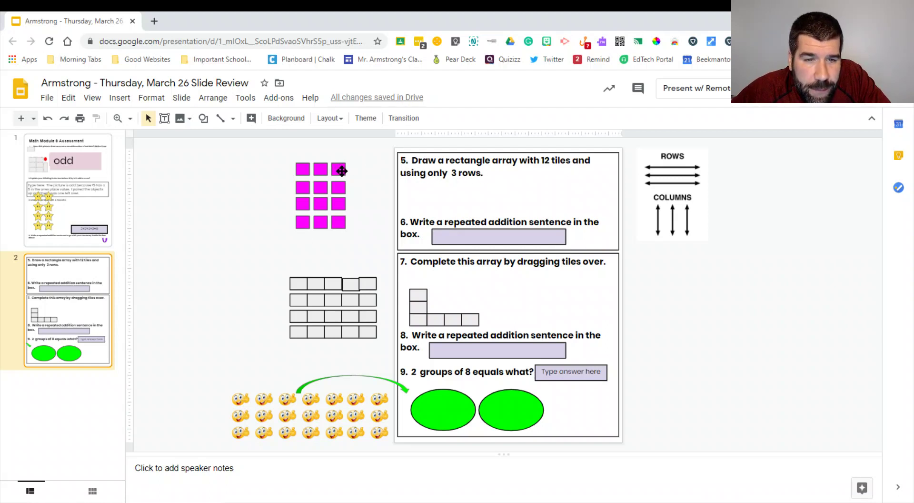
drag(341, 170, 506, 177)
drag(320, 170, 503, 191)
drag(338, 187, 501, 208)
click(527, 209)
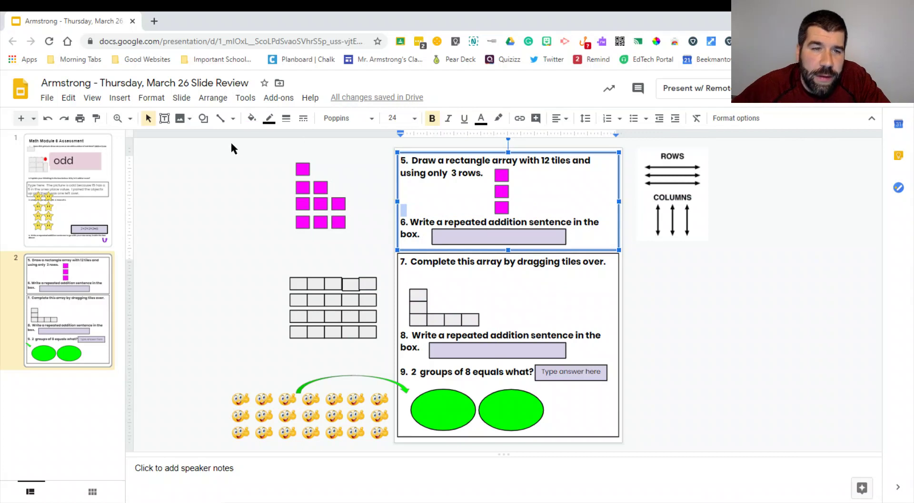
Draw a horizontal line across the top pink tile of question 5 and set its weight to 2px
click(220, 118)
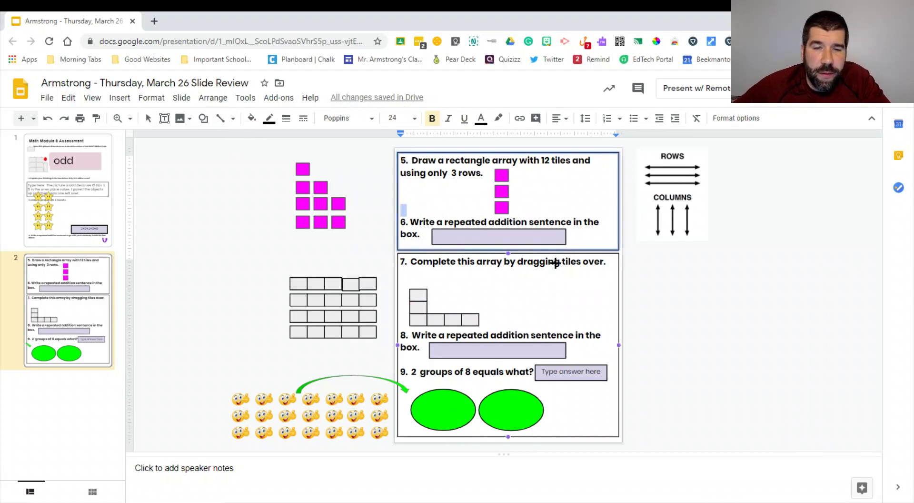
click(402, 200)
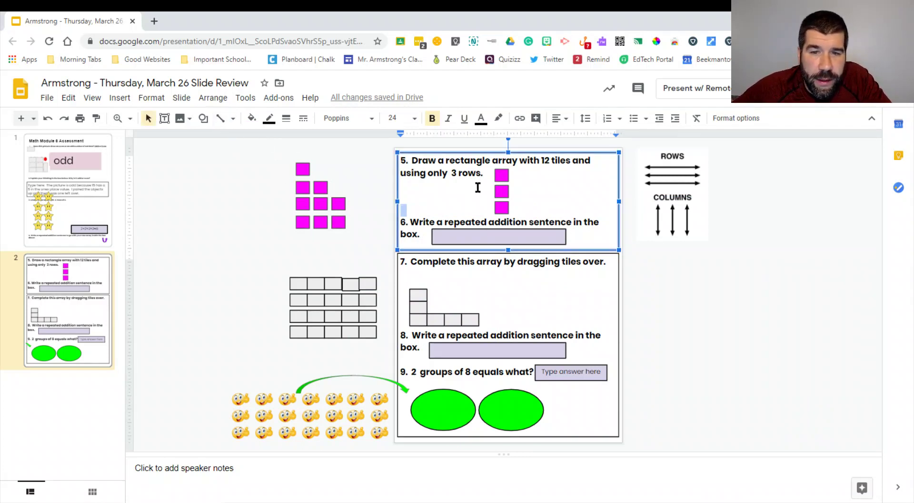
click(219, 118)
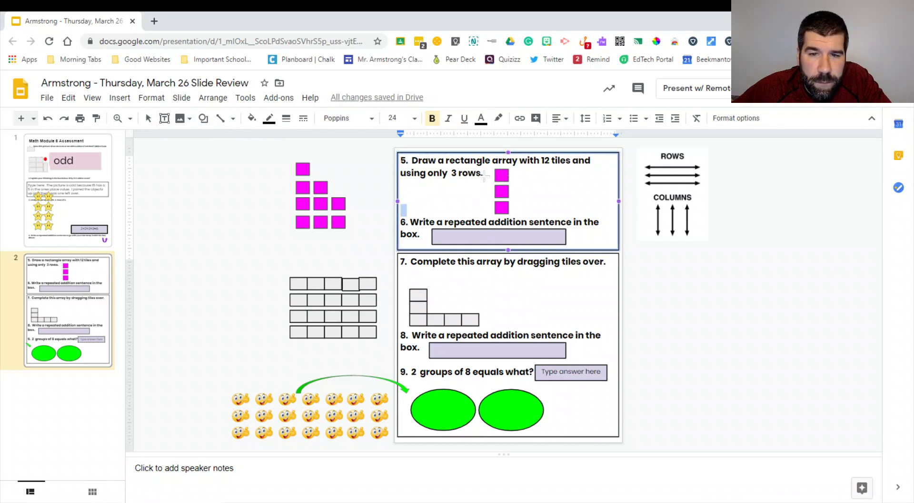
drag(485, 175, 595, 175)
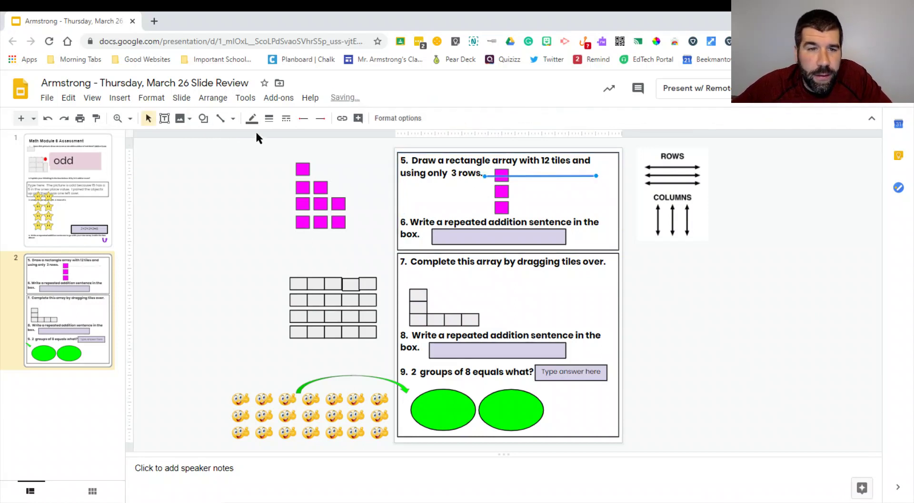
click(269, 118)
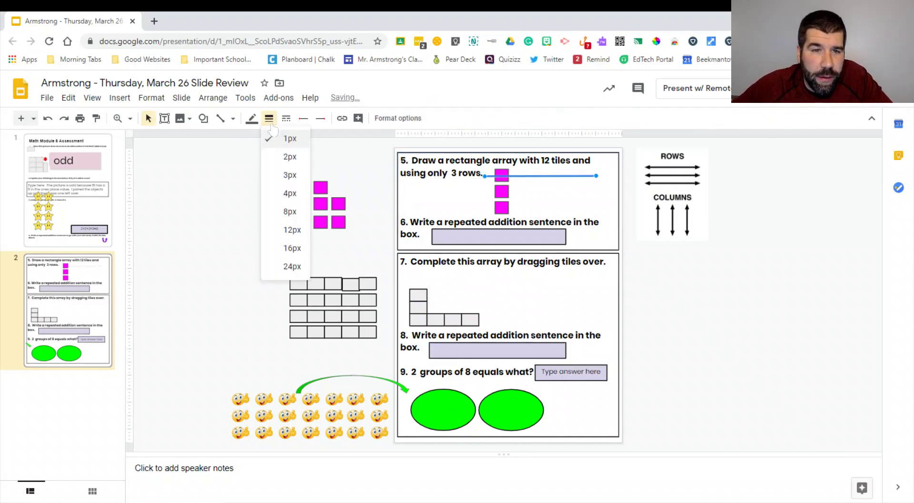
click(290, 159)
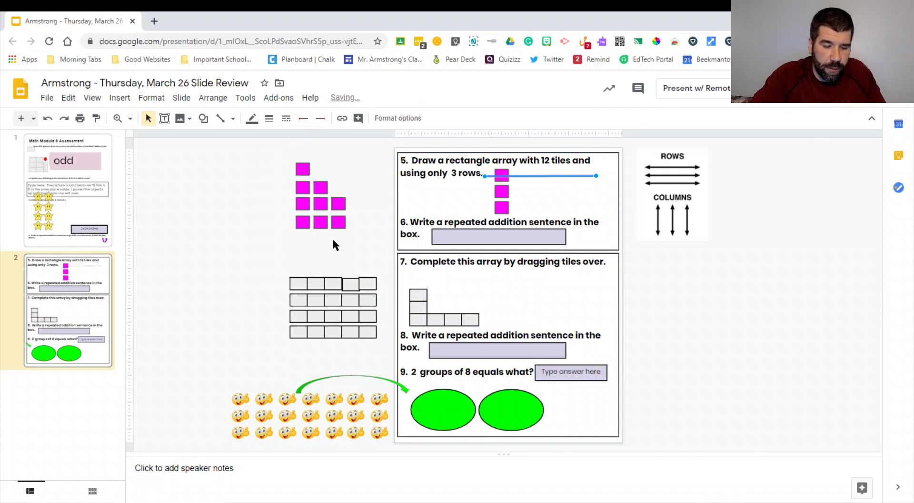
Make two copies of the row line and place them across the middle and bottom pink tiles
key(ctrl+d)
key(ctrl+v)
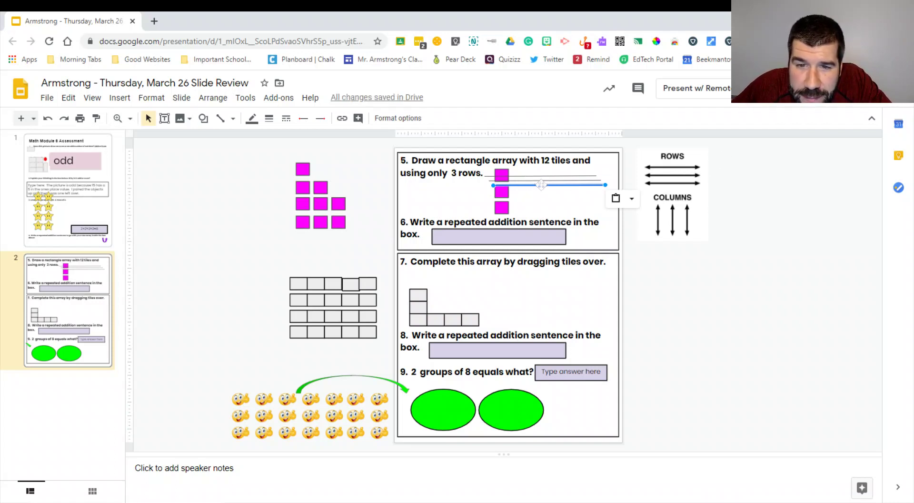
mouse_move(541, 185)
mouse_down()
mouse_move(535, 208)
mouse_move(544, 182)
mouse_move(544, 190)
mouse_up()
click(643, 239)
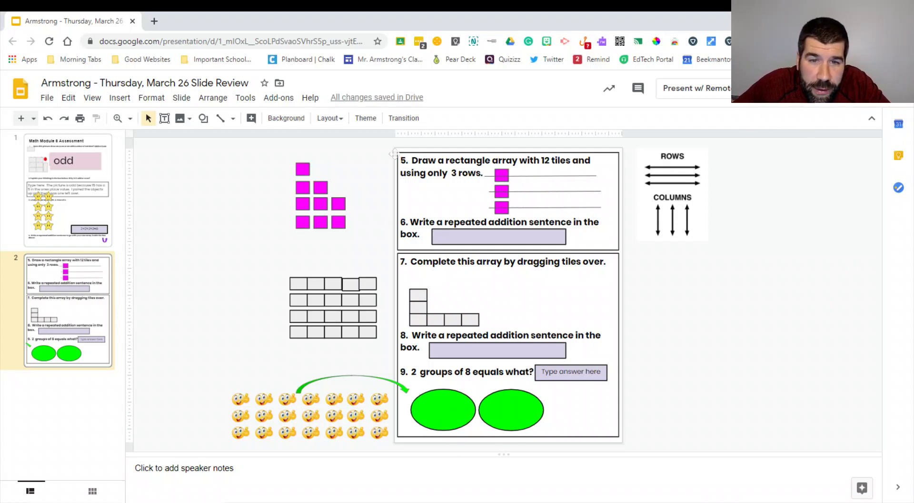
Place a second pink tile beside the first one in each of the three rows of the question 5 array
click(302, 169)
drag(508, 166, 520, 175)
drag(319, 188, 520, 176)
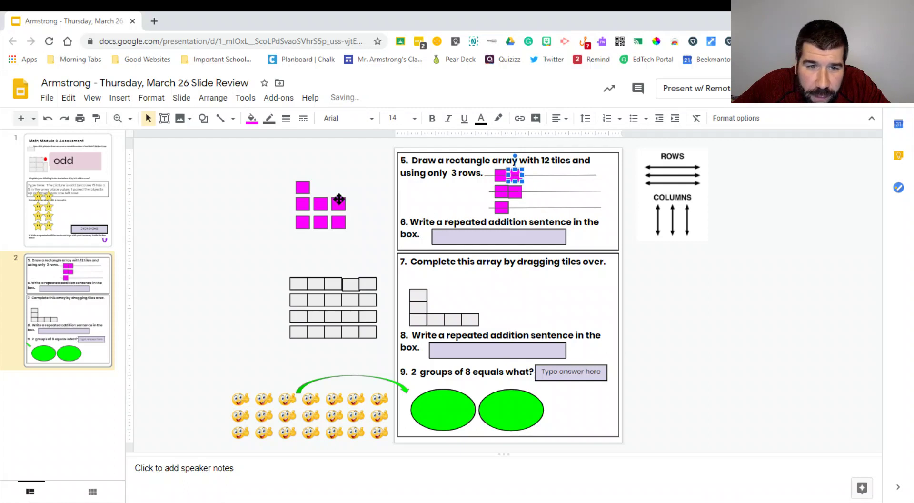
drag(339, 203, 515, 207)
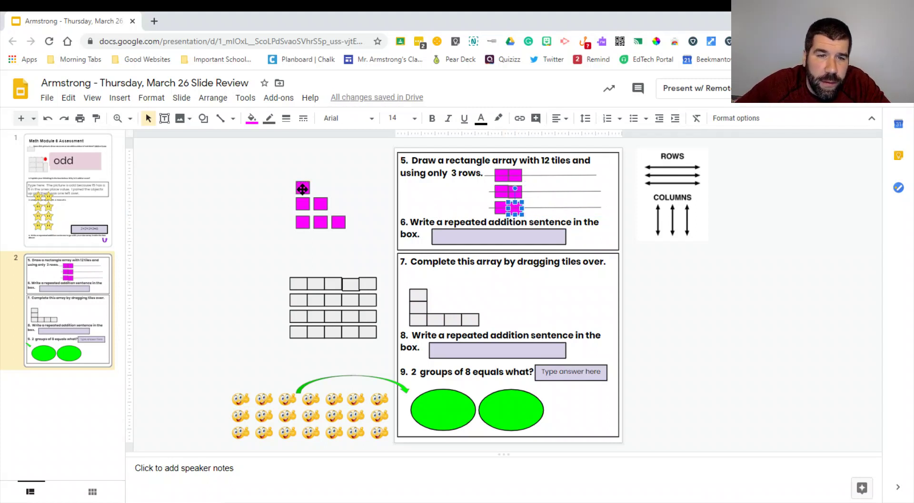
Complete the 12-tile array by adding a third and fourth pink tile to each of the three rows
drag(302, 189, 528, 175)
drag(321, 204, 529, 191)
drag(341, 222, 528, 209)
drag(303, 206, 540, 176)
drag(320, 222, 539, 191)
drag(303, 222, 543, 207)
click(352, 210)
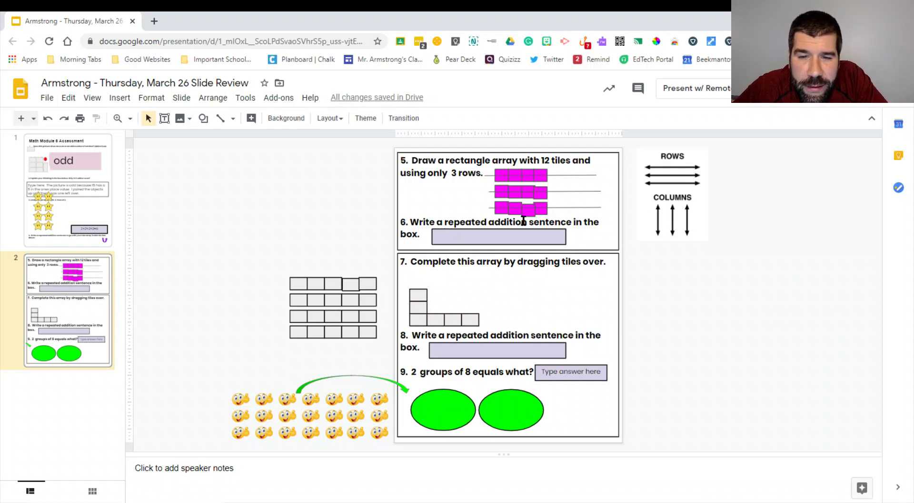
Enter the repeated addition sentence 4+4+4=12 in the answer box of question 6
click(464, 239)
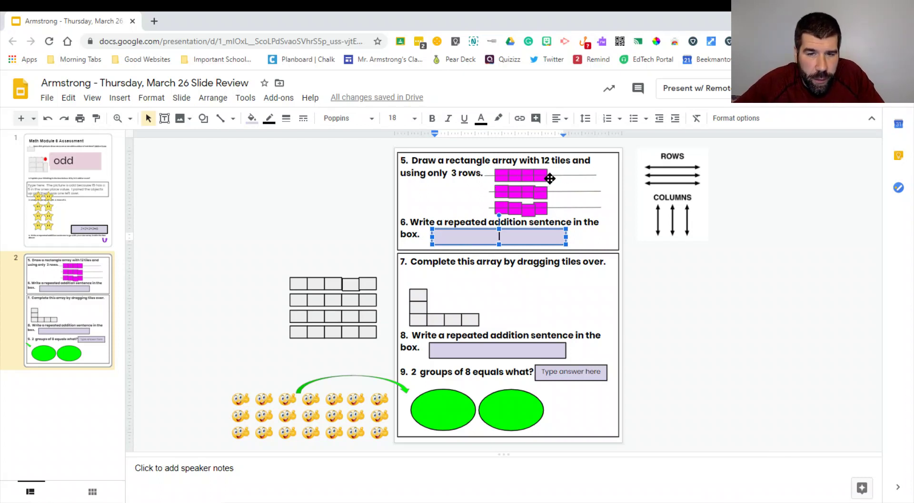
text(4+4+4)
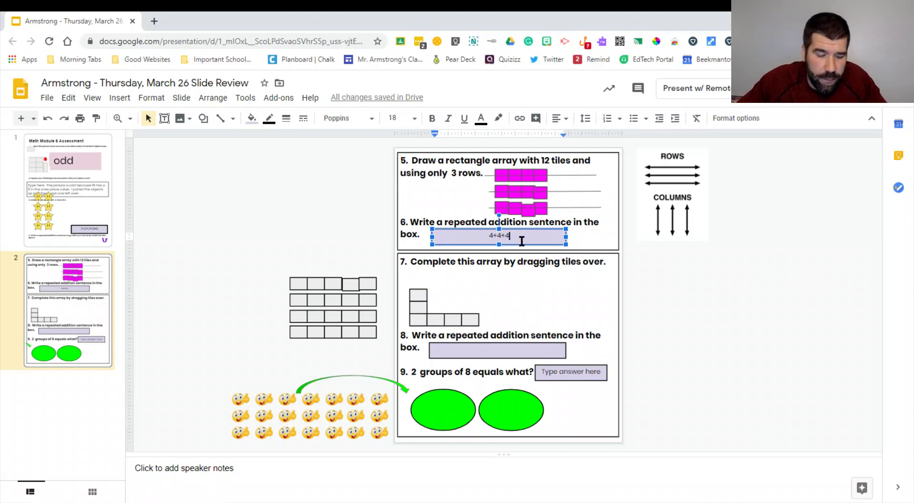
text(=12)
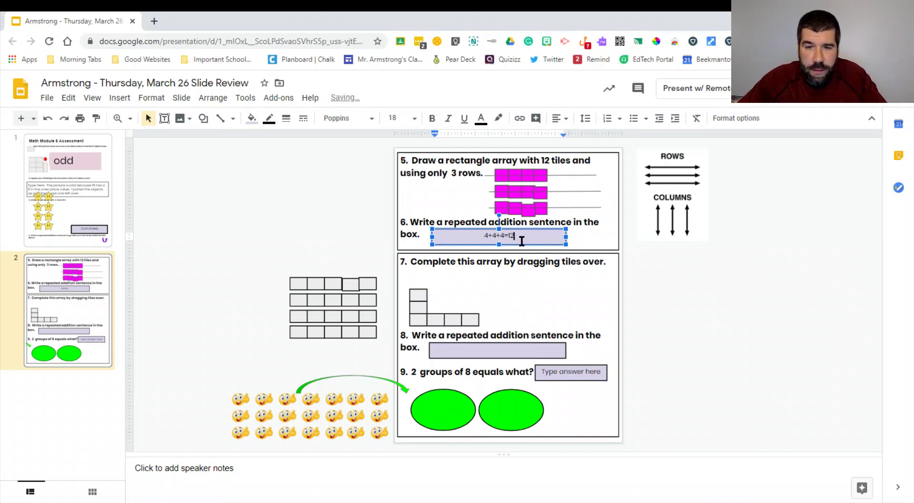
click(529, 295)
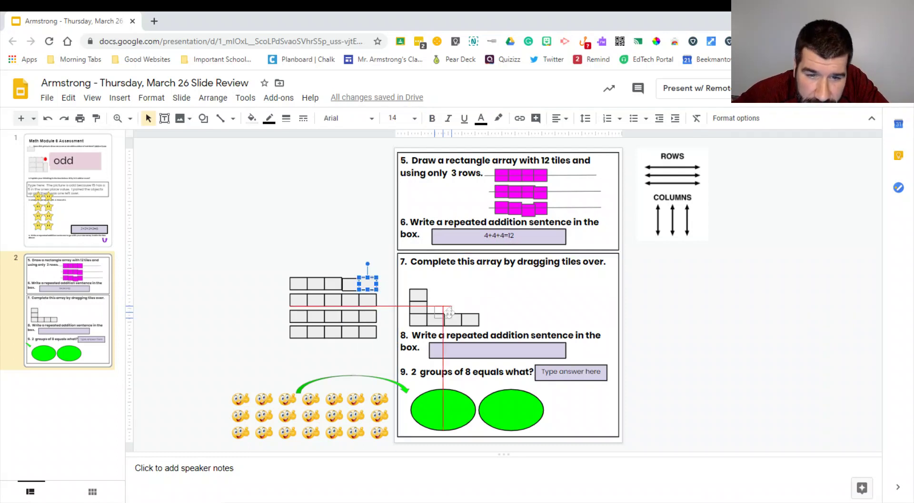
Move six spare grey tiles into the question 7 array to complete three rows of four
drag(449, 312, 441, 310)
drag(354, 284, 437, 295)
drag(335, 284, 456, 296)
click(470, 297)
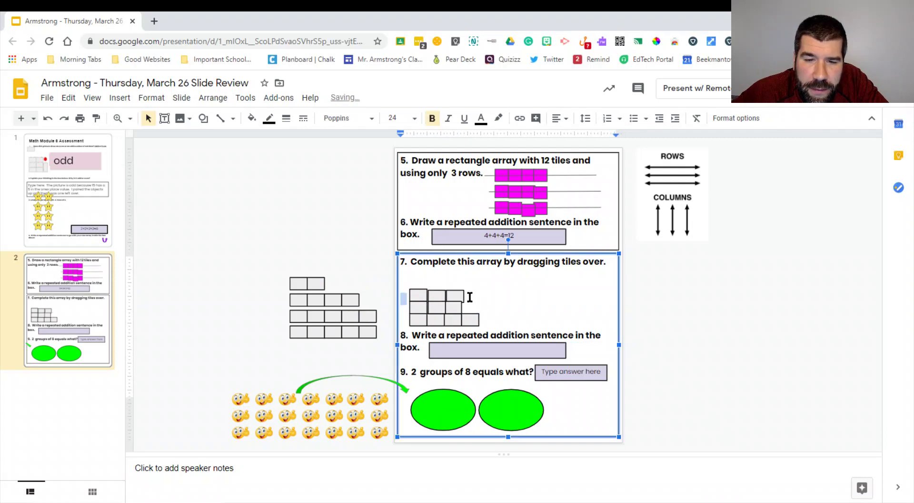
drag(368, 315, 474, 309)
drag(351, 300, 470, 297)
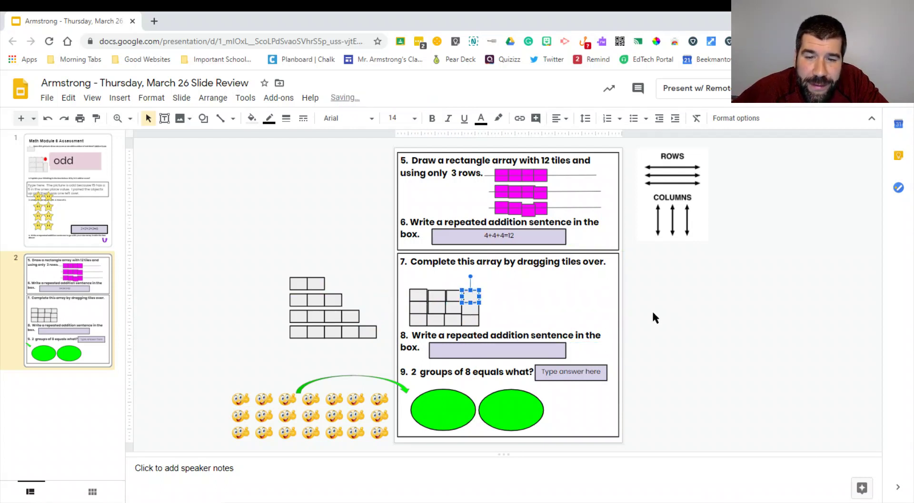
click(573, 285)
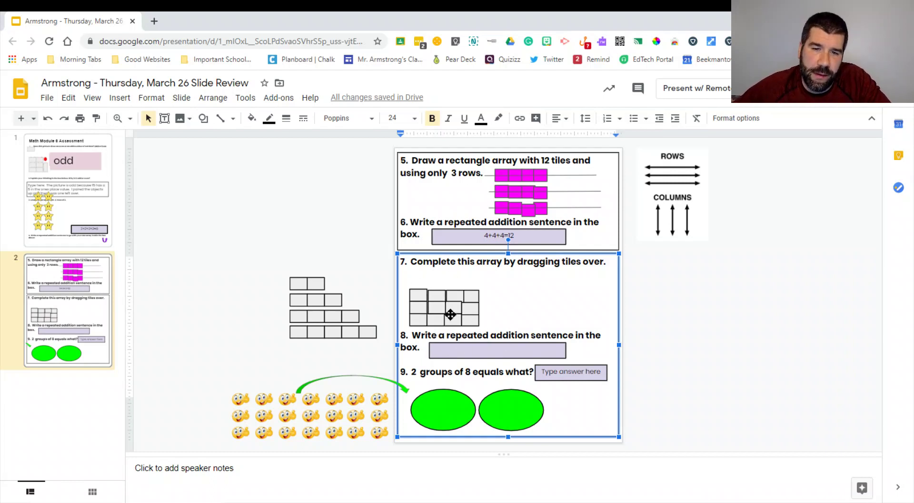
Enter both repeated addition sentences, 4+4+4=12, and 3+3+3+3=12, in the answer box of question 8
click(457, 348)
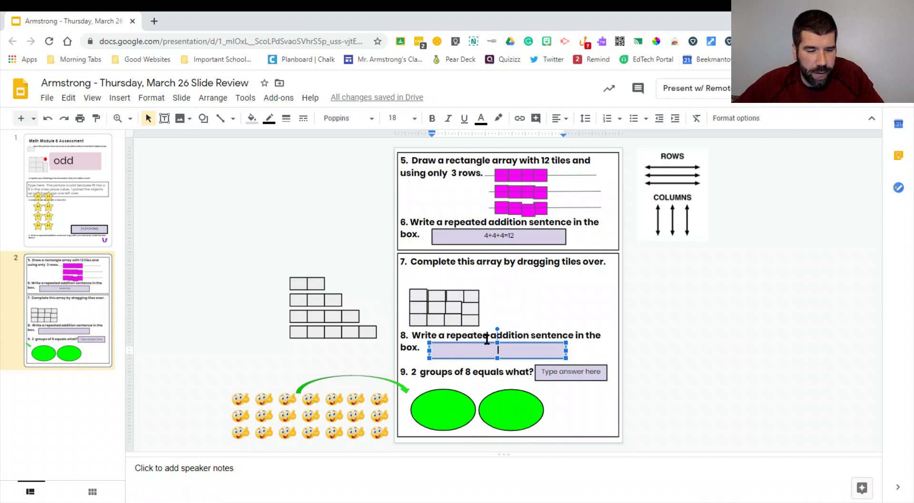
text(4+4)
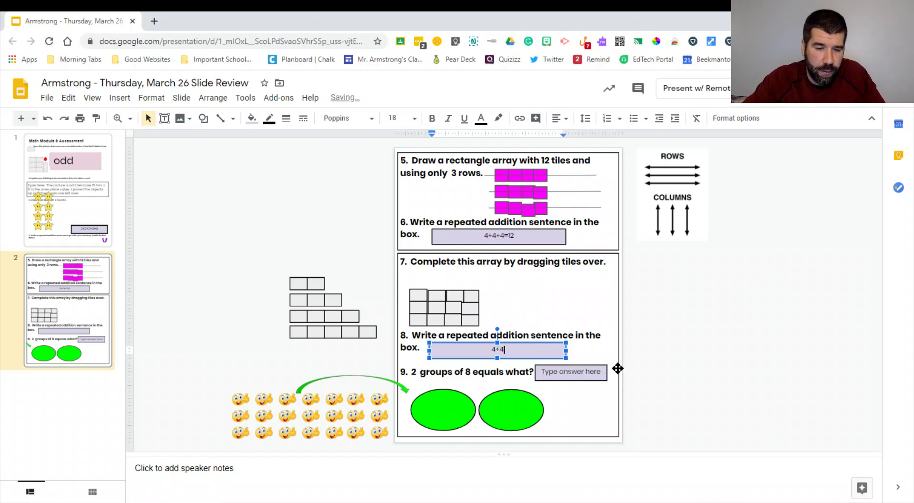
text(+4=)
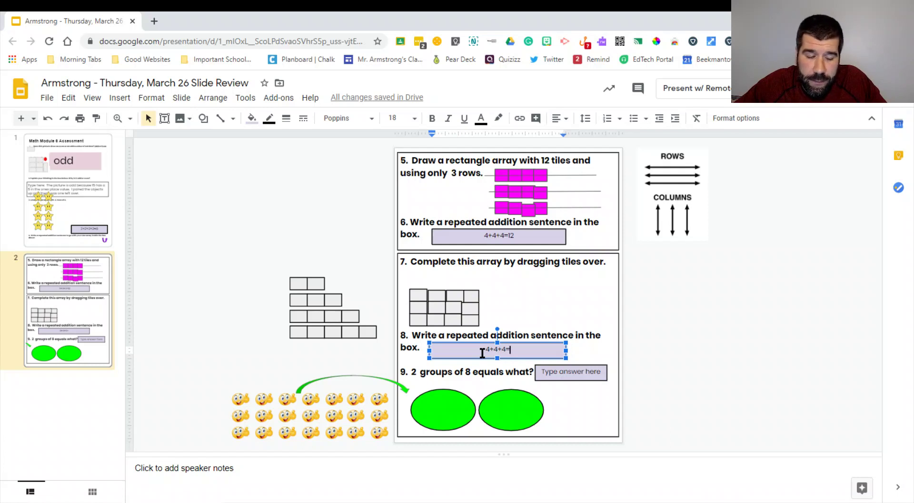
text(12,)
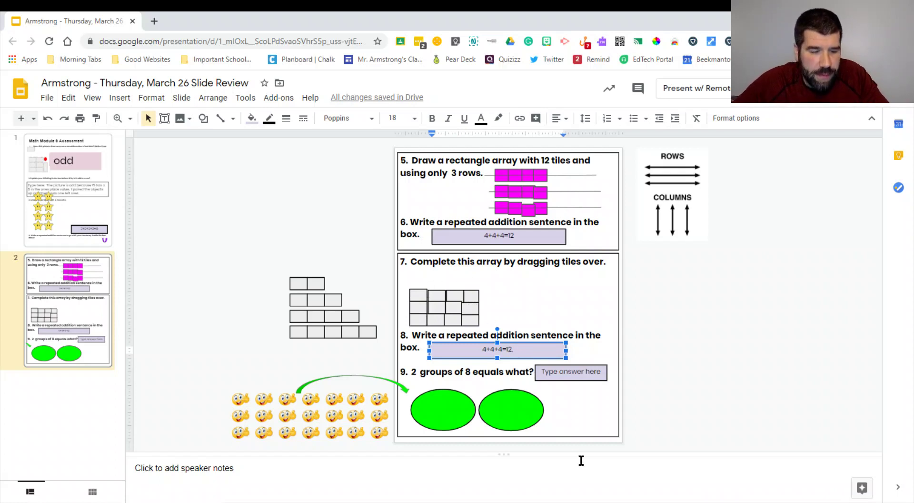
text(3+)
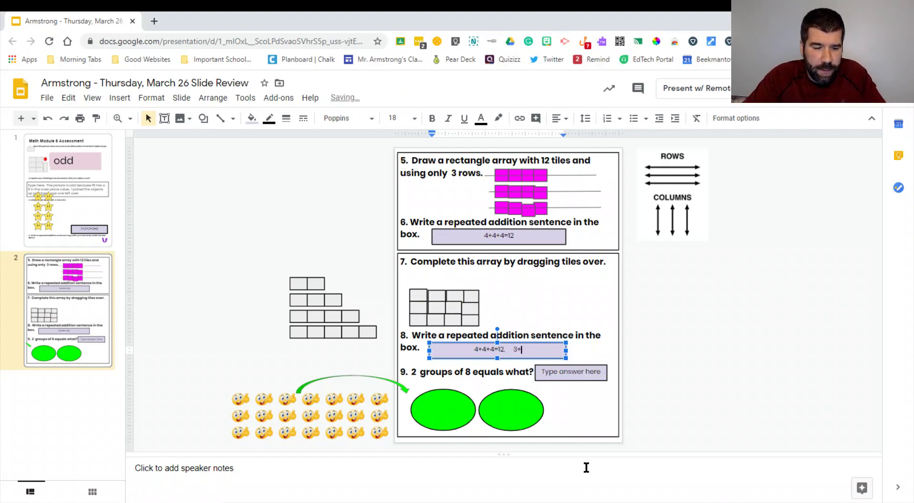
text(3+3+3)
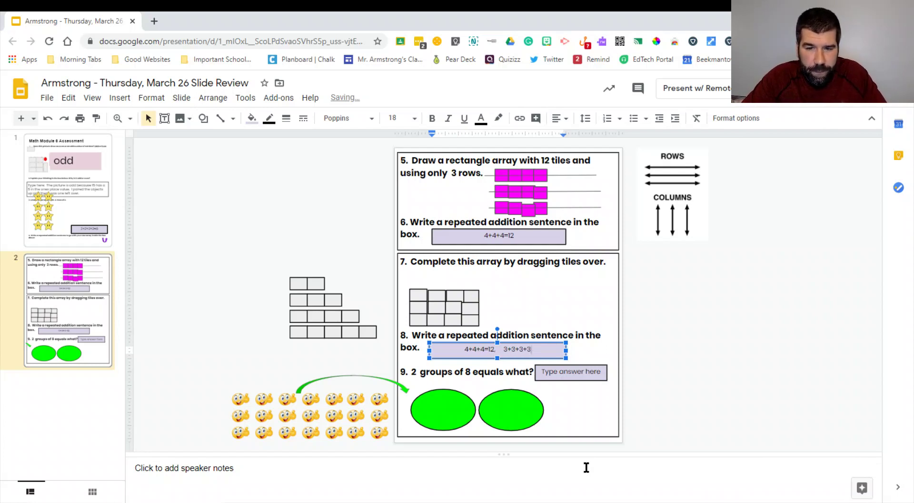
text(=12)
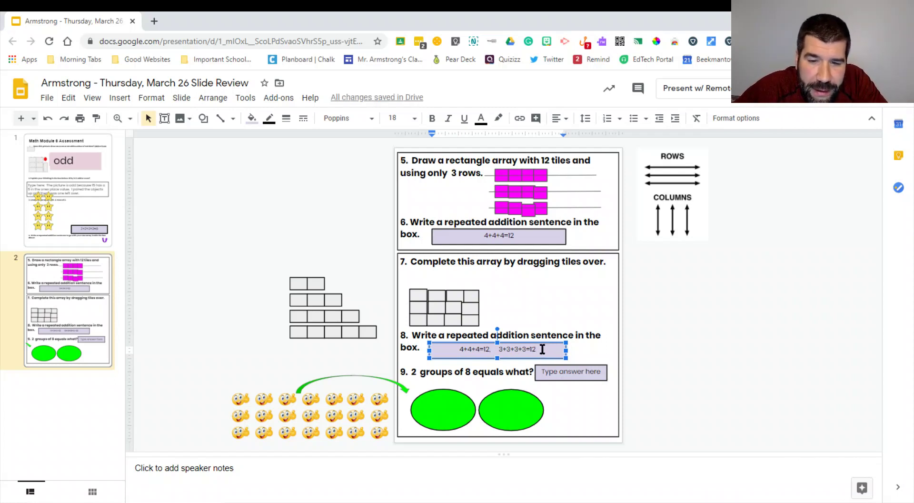
mouse_move(538, 350)
mouse_down()
mouse_move(500, 352)
mouse_move(536, 352)
mouse_up()
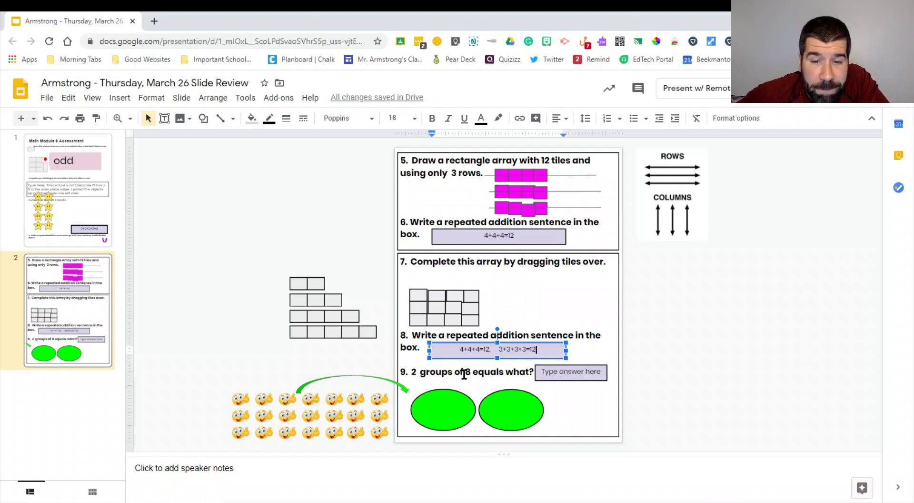
Move eight smiley faces into the two green ovals of question 9, placing four in each oval
drag(379, 399, 428, 407)
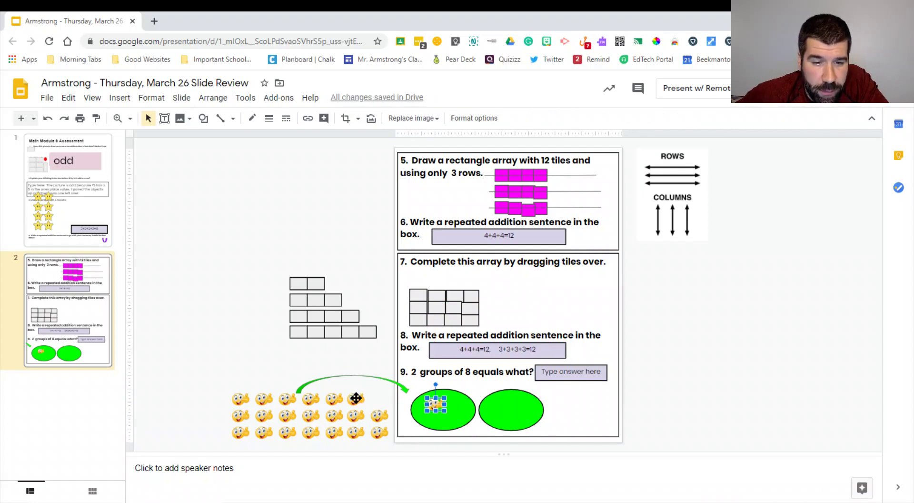
drag(355, 399, 496, 406)
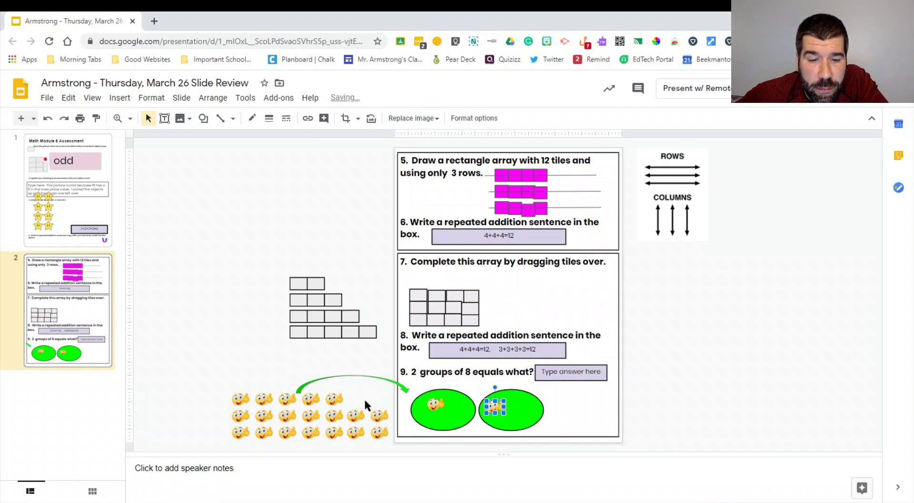
drag(334, 399, 453, 403)
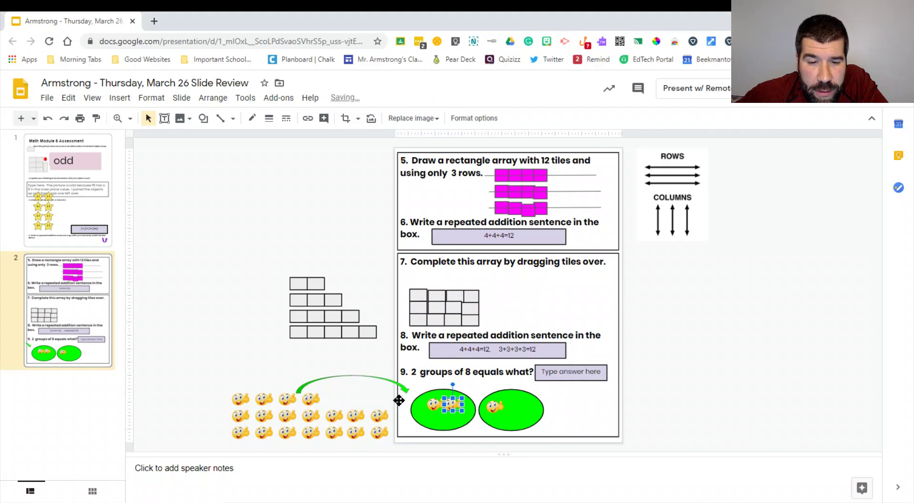
drag(310, 399, 515, 405)
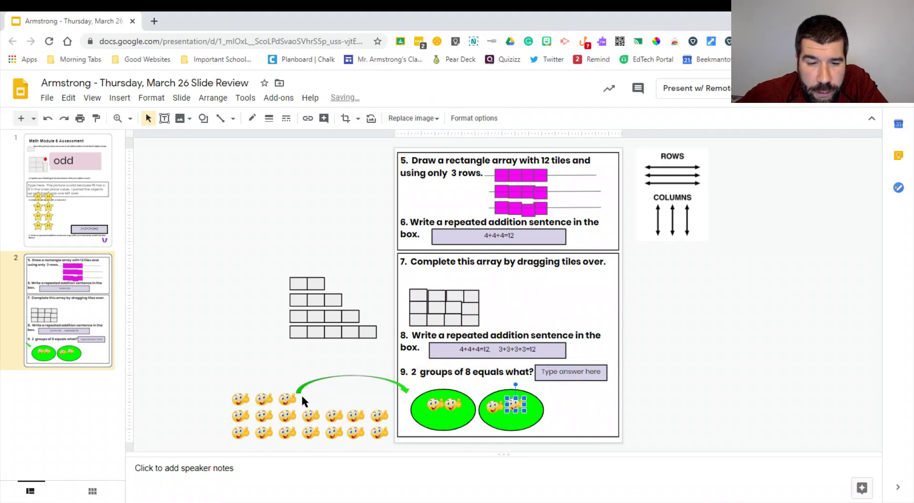
drag(282, 400, 433, 417)
drag(263, 400, 502, 427)
drag(375, 415, 448, 418)
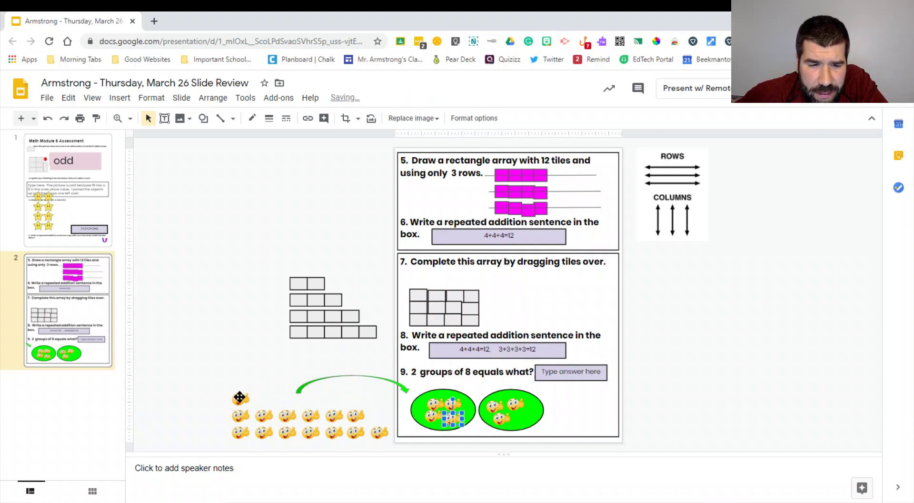
drag(239, 398, 522, 418)
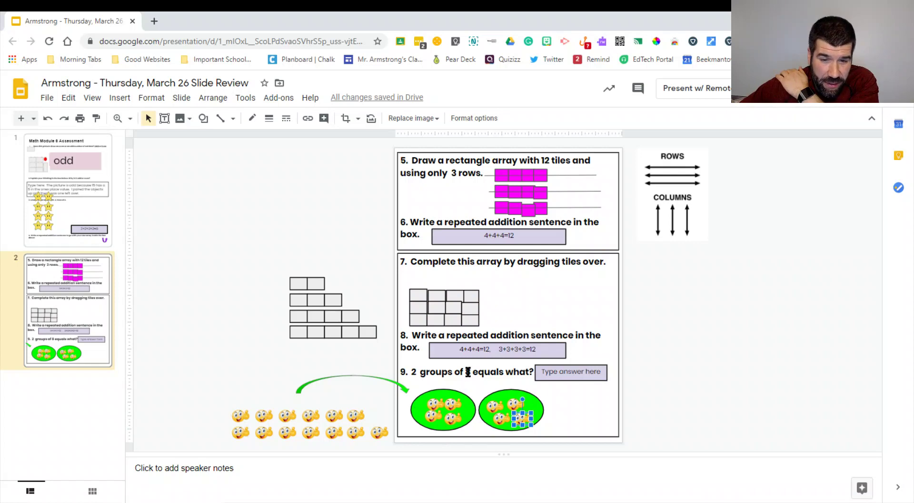
Change the group size in the question 9 text to 4 so it asks for 2 groups of 4
click(494, 374)
key(Left)
key(Left)
key(Left)
key(Left)
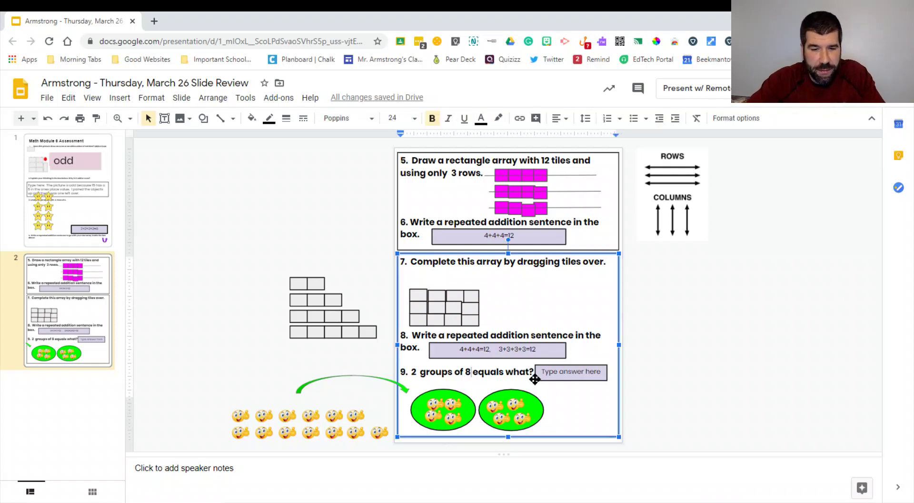
key(Page_Up)
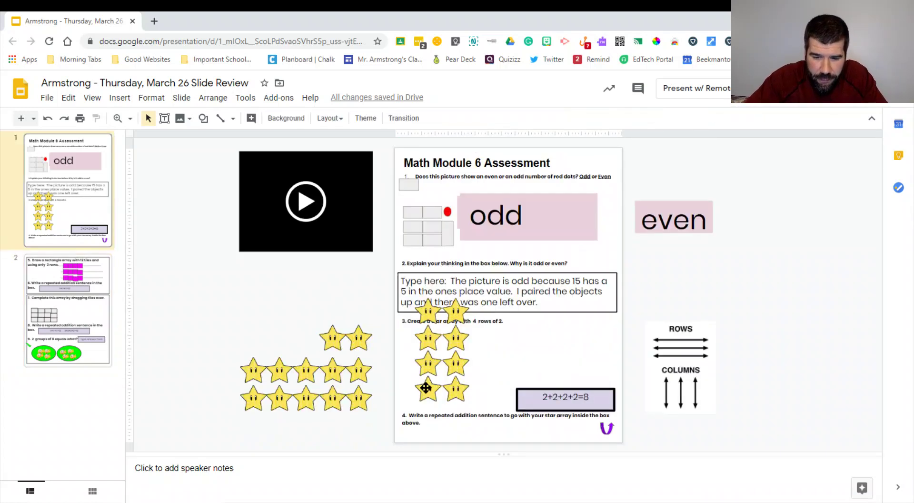
click(67, 315)
click(472, 371)
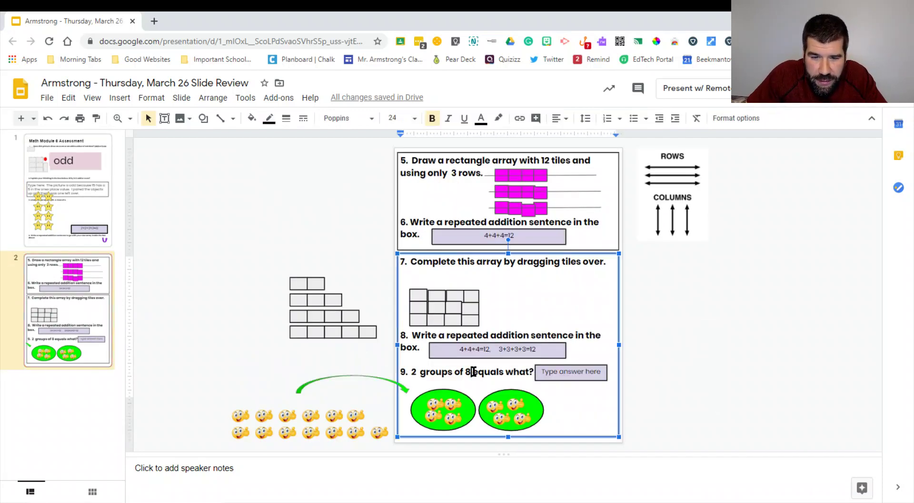
key(BackSpace)
text(4)
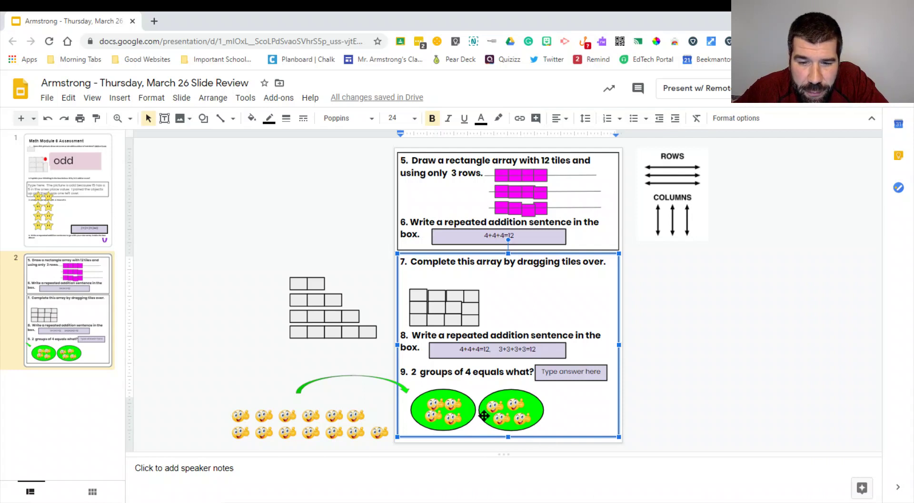
Replace the placeholder text in the question 9 answer box with 8 and go back to the first slide
click(562, 378)
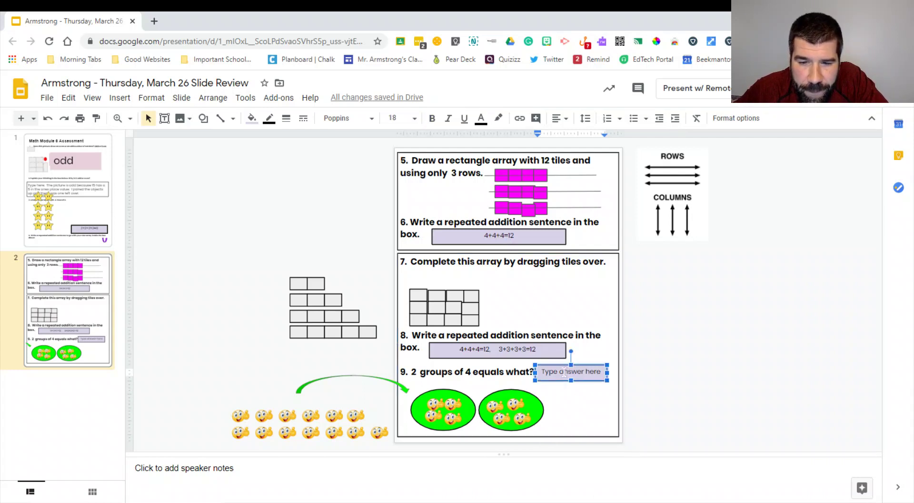
double_click(563, 371)
drag(599, 372, 532, 370)
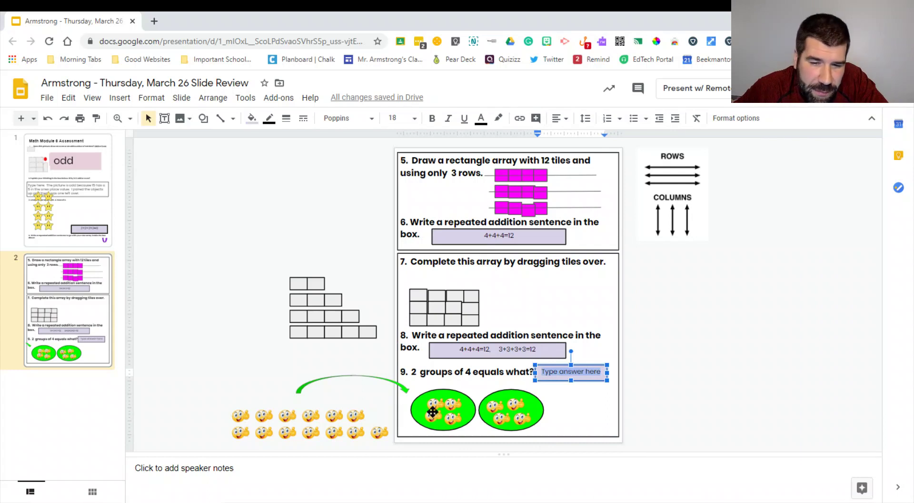
text(8)
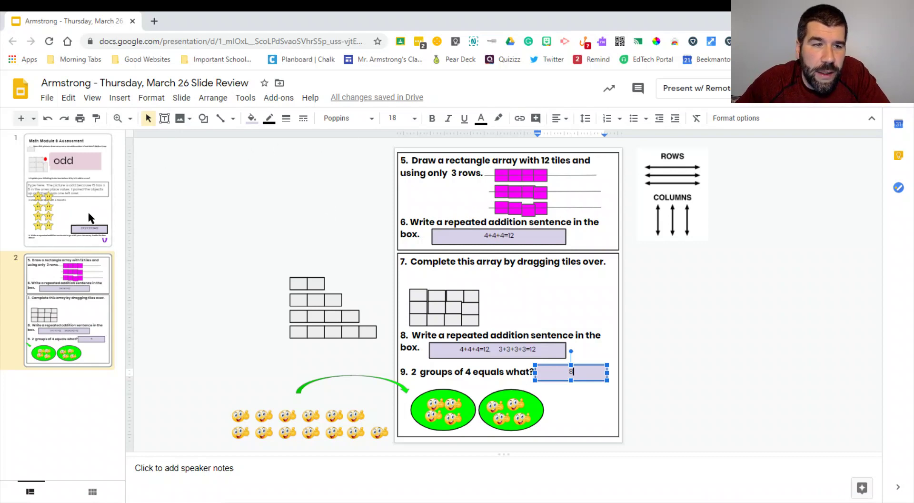
click(88, 192)
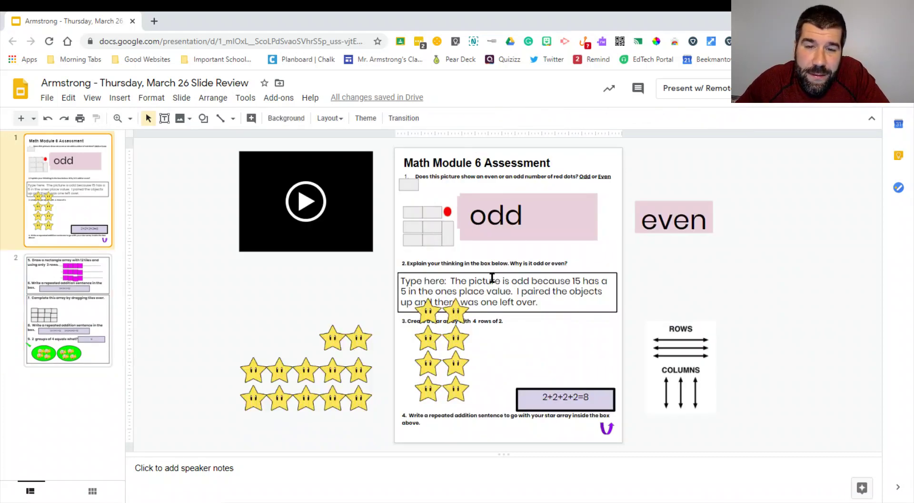